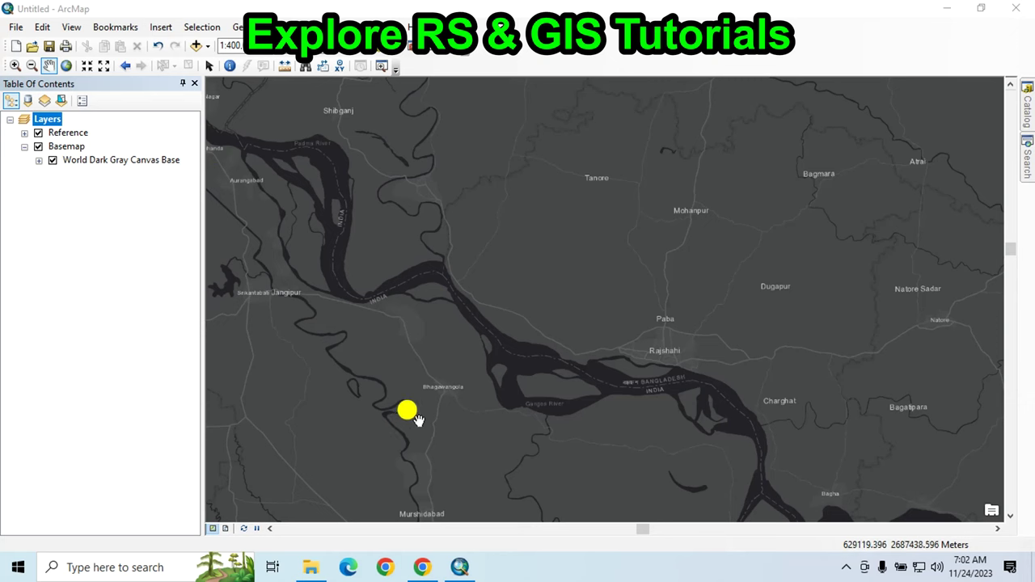
Step: From the Chrome 'esri land cover' results, open the Esri Sentinel-2 Land Cover Explorer showing the 2022 map
{"action": "left_click", "coordinate": [422, 567]}
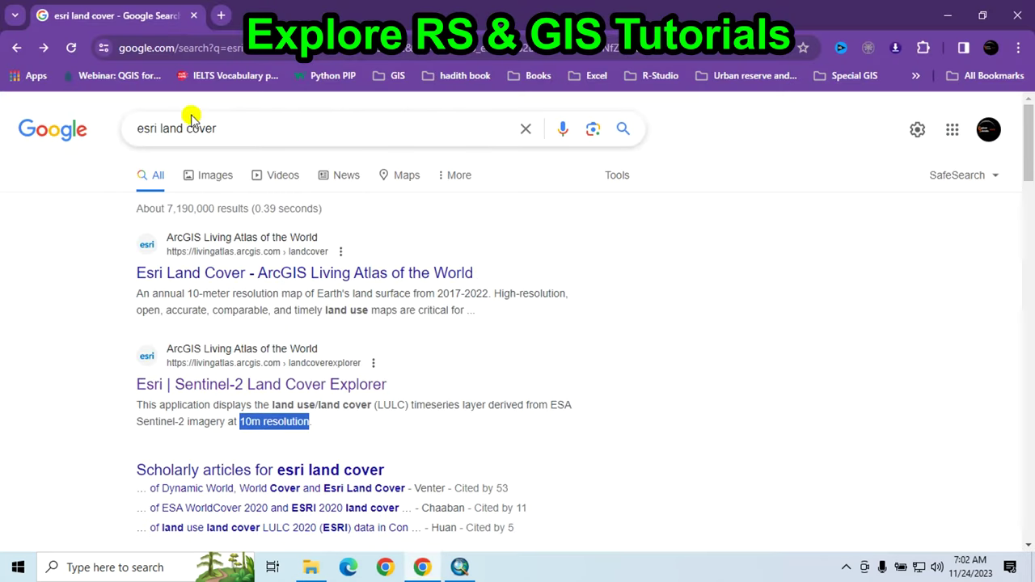
{"action": "left_click_drag", "start_coordinate": [224, 129], "coordinate": [81, 135]}
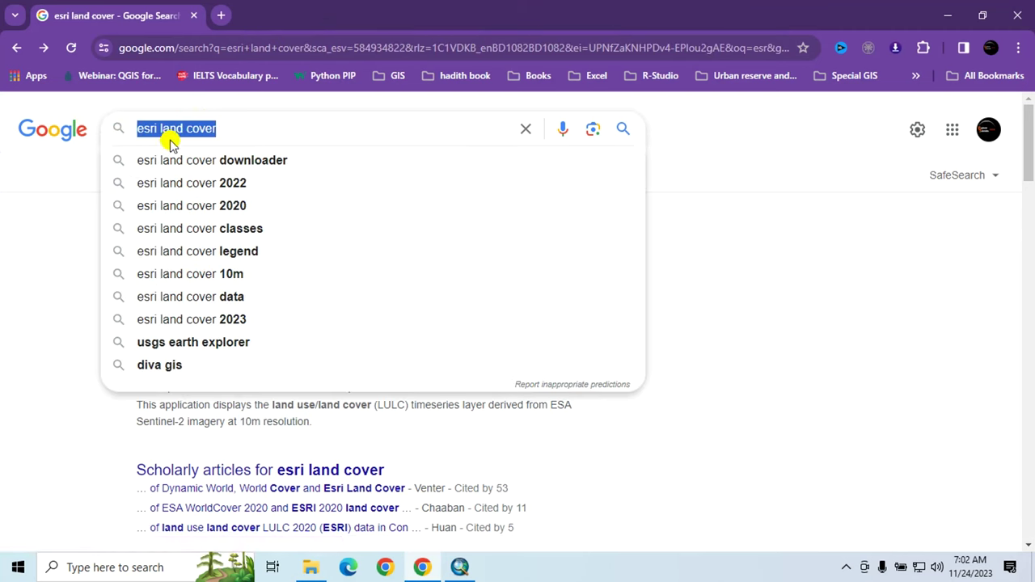
{"action": "left_click", "coordinate": [224, 129]}
{"action": "left_click", "coordinate": [69, 262]}
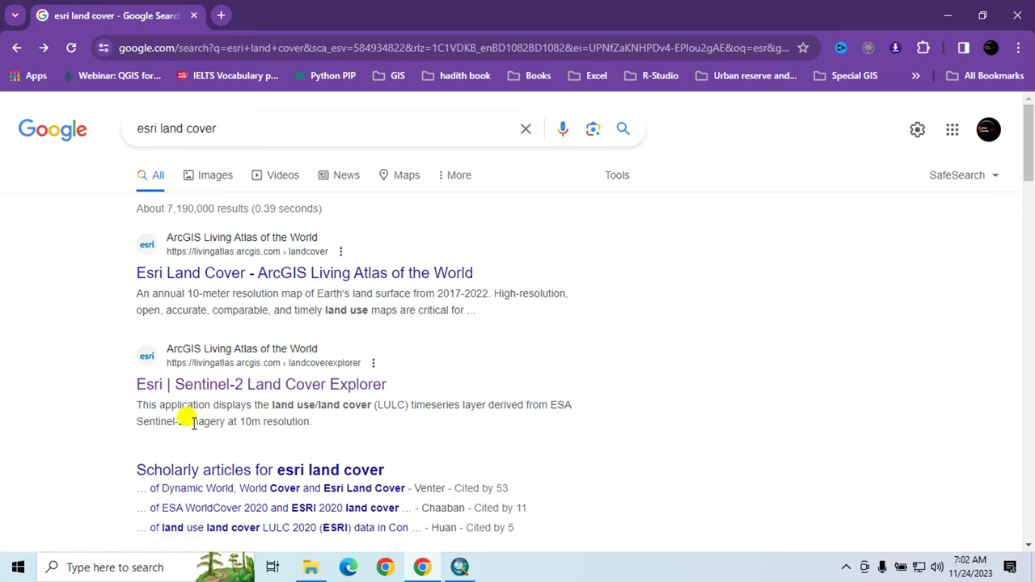
{"action": "left_click_drag", "start_coordinate": [241, 422], "coordinate": [314, 423]}
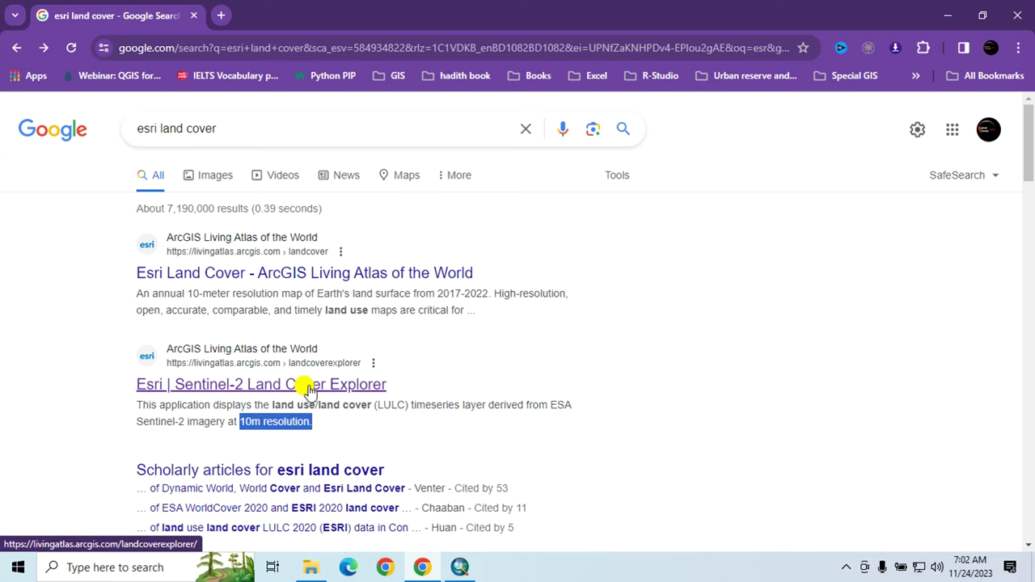
{"action": "left_click", "coordinate": [310, 391]}
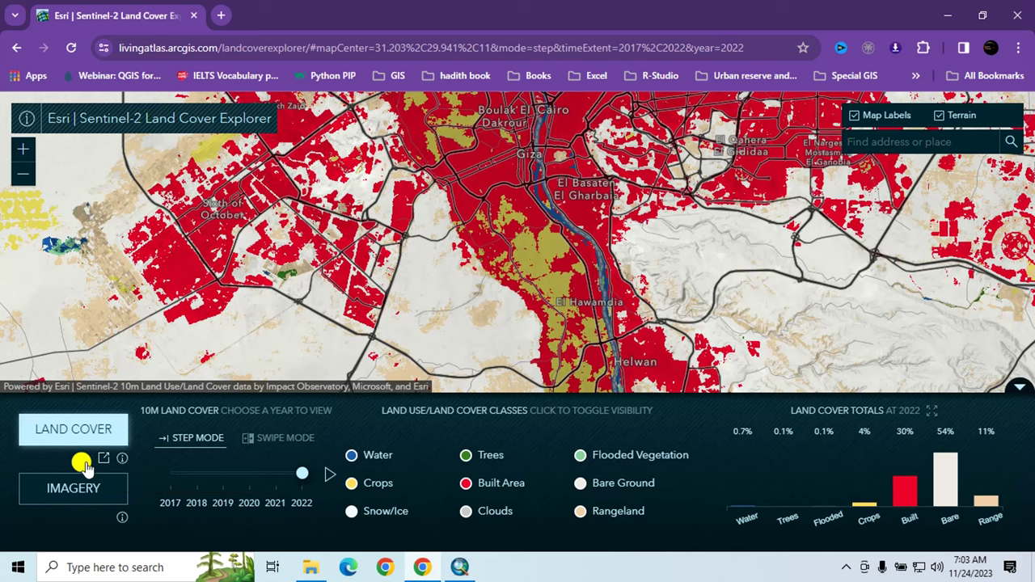
Step: Open the explorer's download page showing the 10m land cover tile grid
{"action": "right_click", "coordinate": [86, 465]}
{"action": "left_click", "coordinate": [85, 466]}
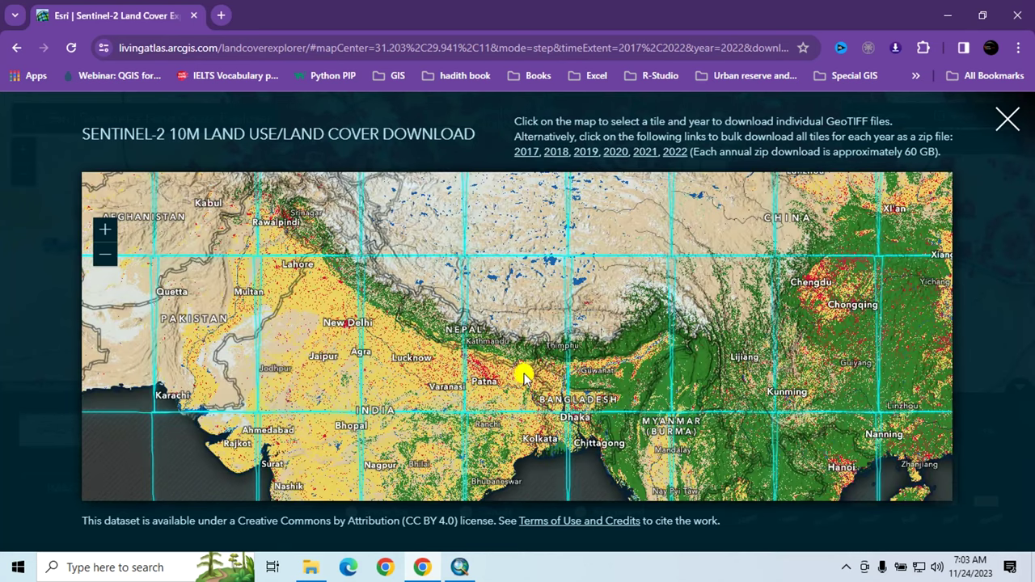
Step: Zoom out, pick tile 45R over Bangladesh, download its 2022 GeoTIFF, and check the downloads list
{"action": "scroll", "coordinate": [524, 376], "scroll_direction": "down", "scroll_amount": 1}
{"action": "left_click", "coordinate": [510, 327]}
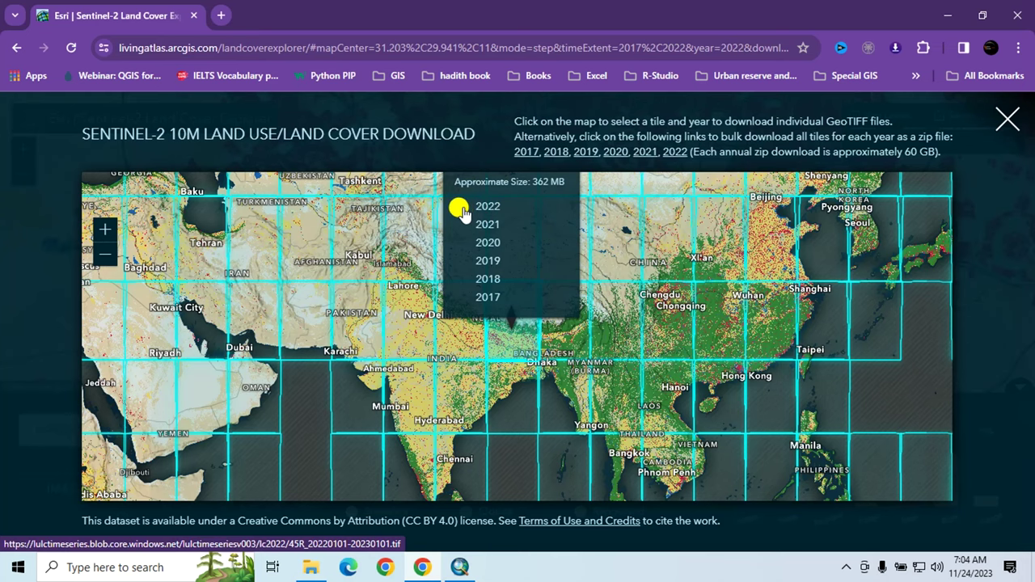
{"action": "left_click", "coordinate": [460, 212]}
{"action": "left_click", "coordinate": [936, 50]}
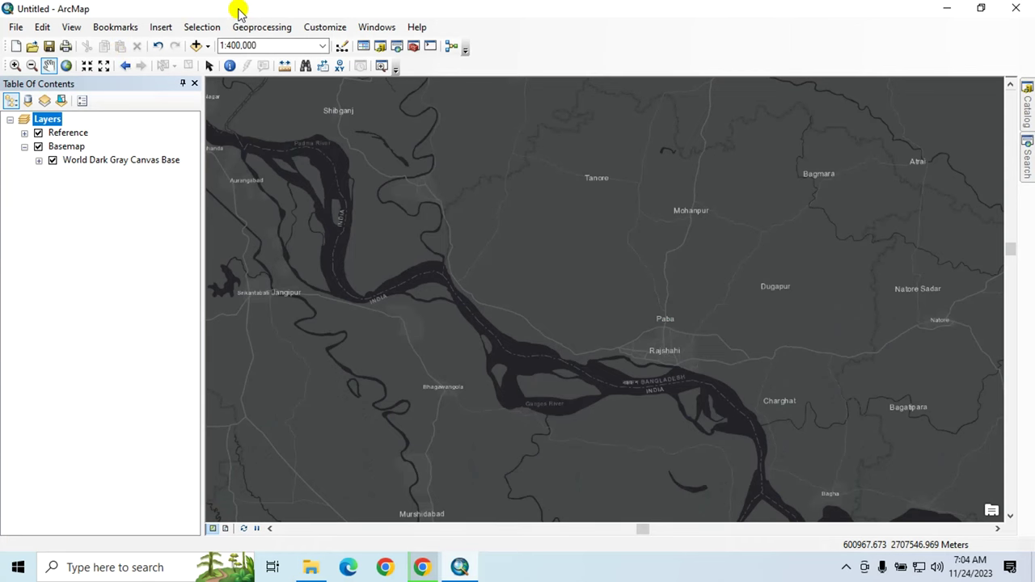
Step: Connect to the E:\GIS_Analysis\LULC folder and add 45R_20220101-20230101.tif to the map
{"action": "left_click", "coordinate": [207, 46]}
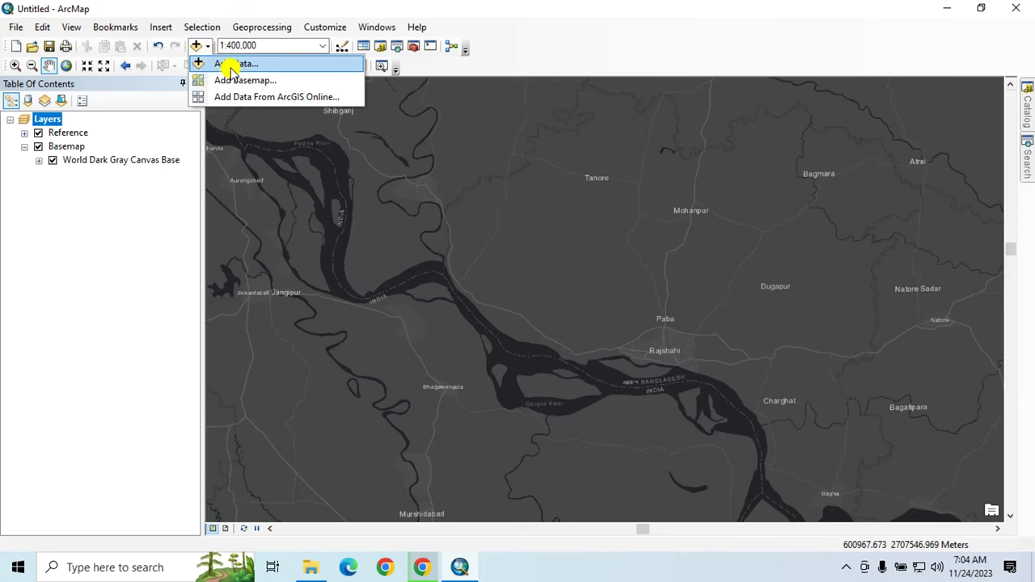
{"action": "left_click", "coordinate": [236, 64]}
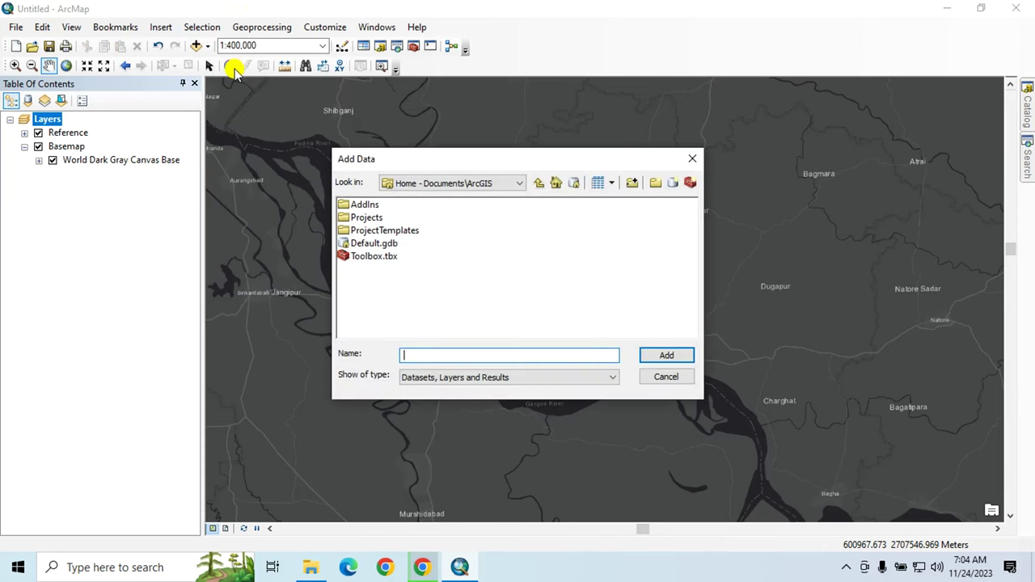
{"action": "left_click_drag", "start_coordinate": [542, 162], "coordinate": [488, 145]}
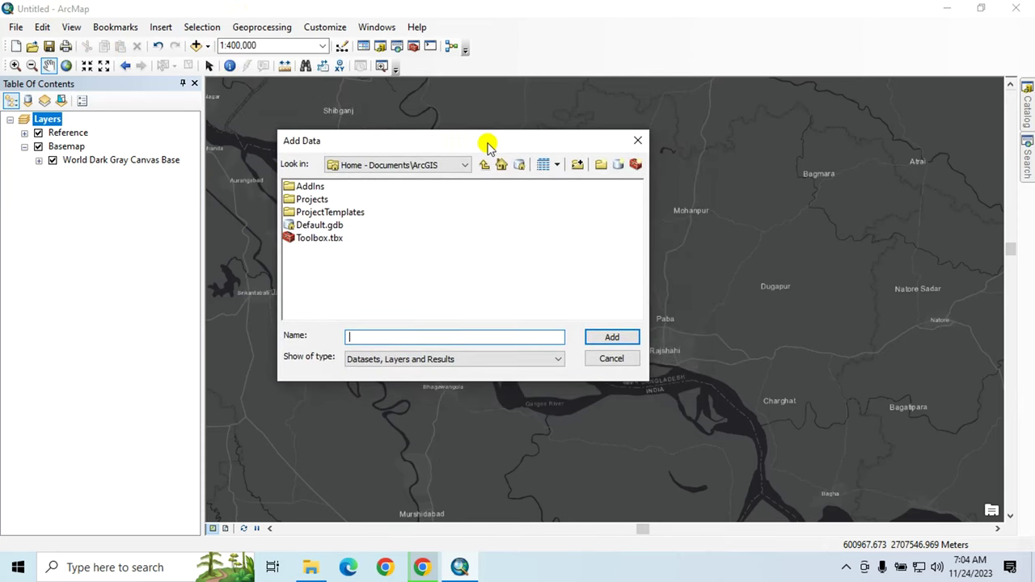
{"action": "left_click", "coordinate": [575, 166]}
{"action": "left_click_drag", "start_coordinate": [575, 164], "coordinate": [470, 138]}
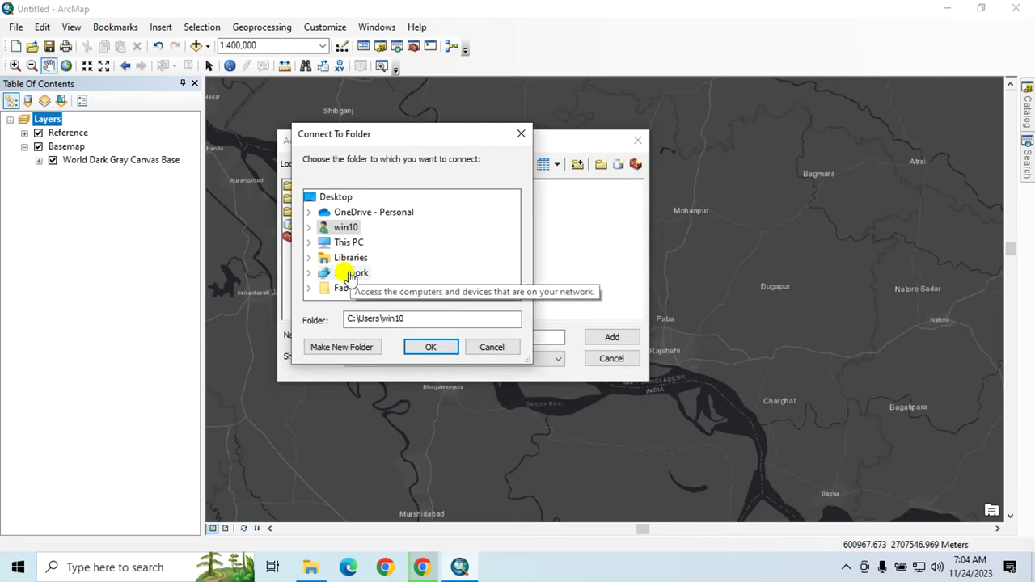
{"action": "double_click", "coordinate": [352, 242]}
{"action": "scroll", "coordinate": [388, 267], "scroll_direction": "down", "scroll_amount": 10}
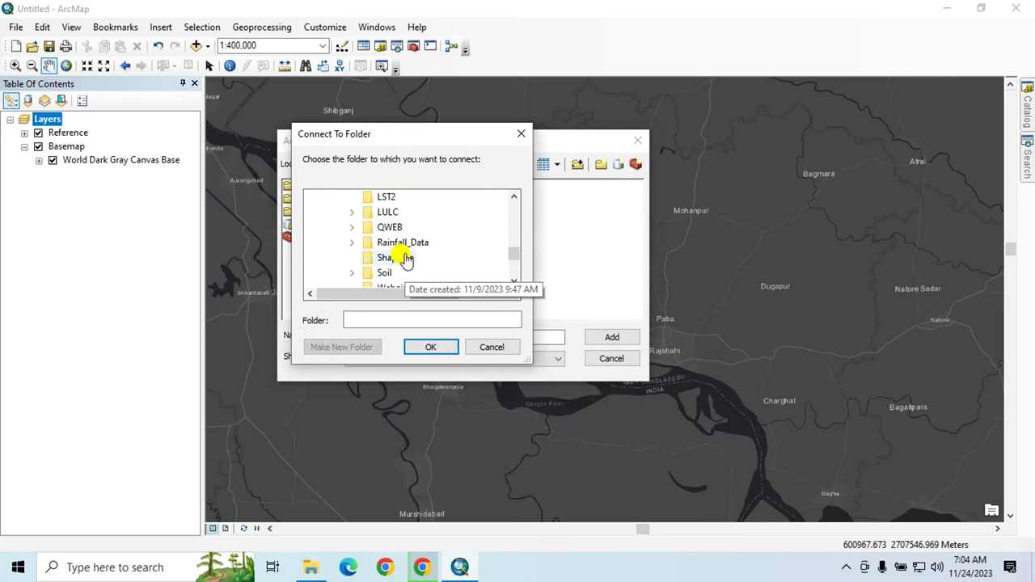
{"action": "double_click", "coordinate": [388, 212]}
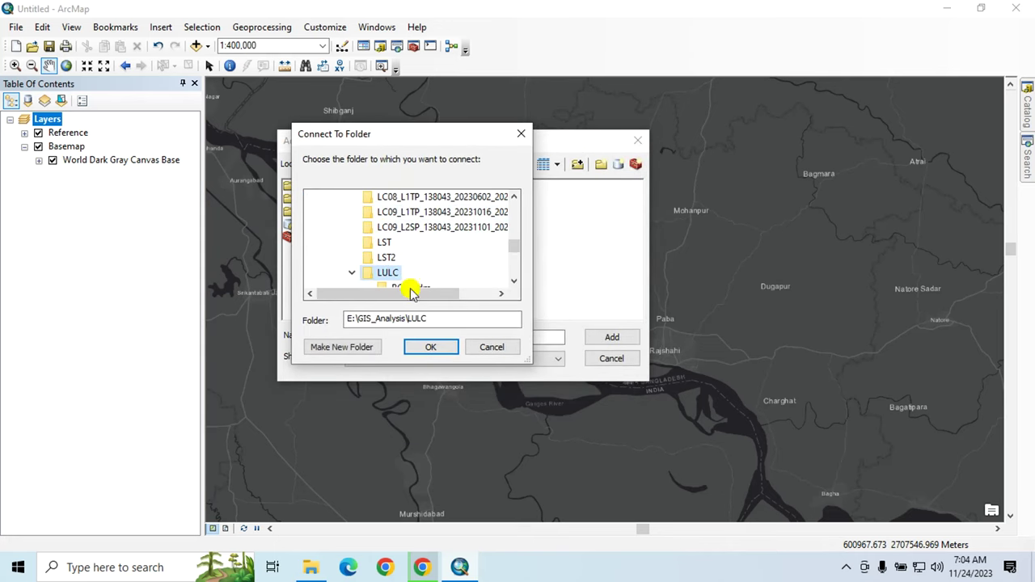
{"action": "left_click", "coordinate": [429, 343]}
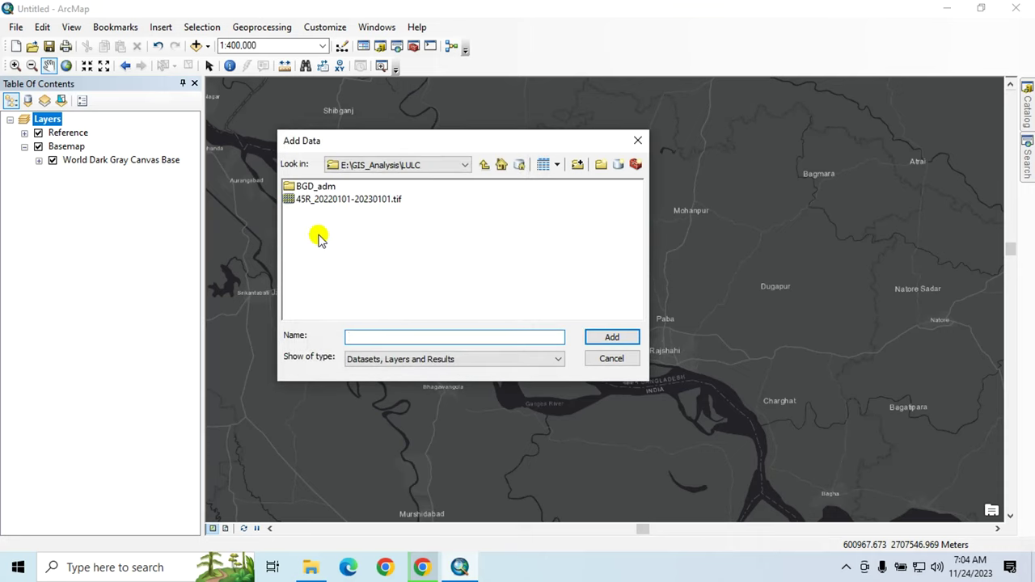
{"action": "left_click", "coordinate": [352, 200]}
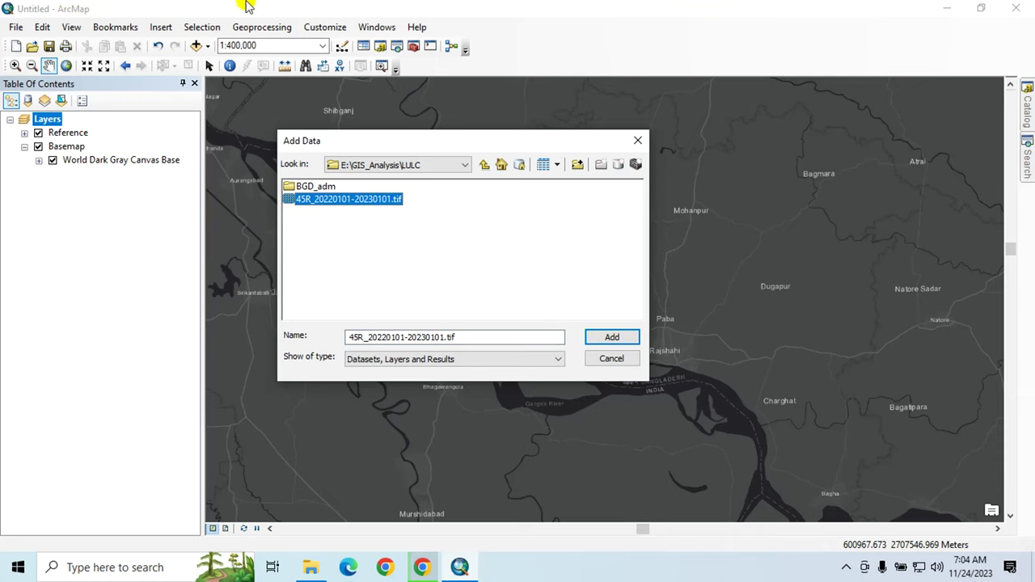
{"action": "left_click", "coordinate": [606, 337]}
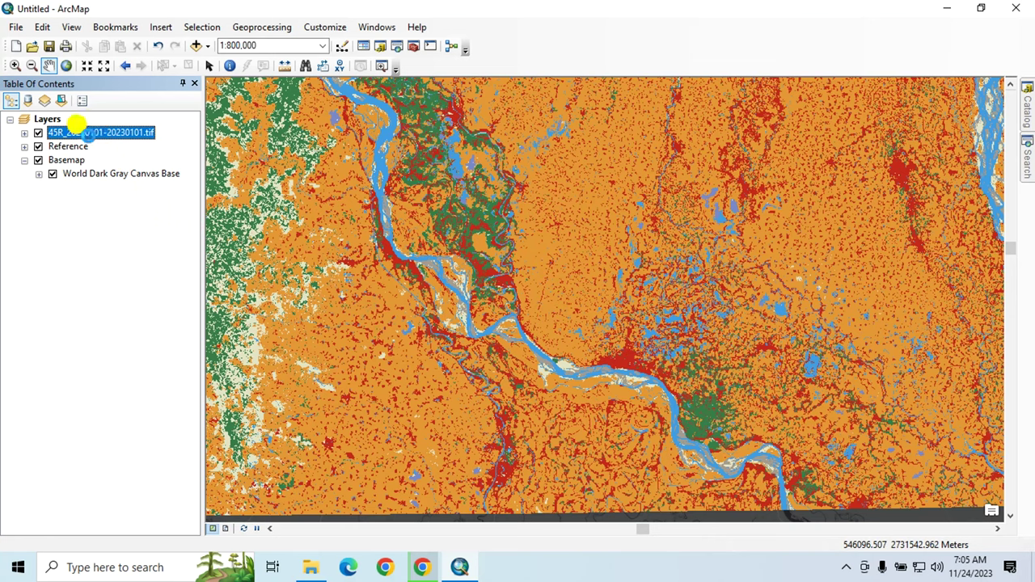
{"action": "right_click", "coordinate": [94, 134]}
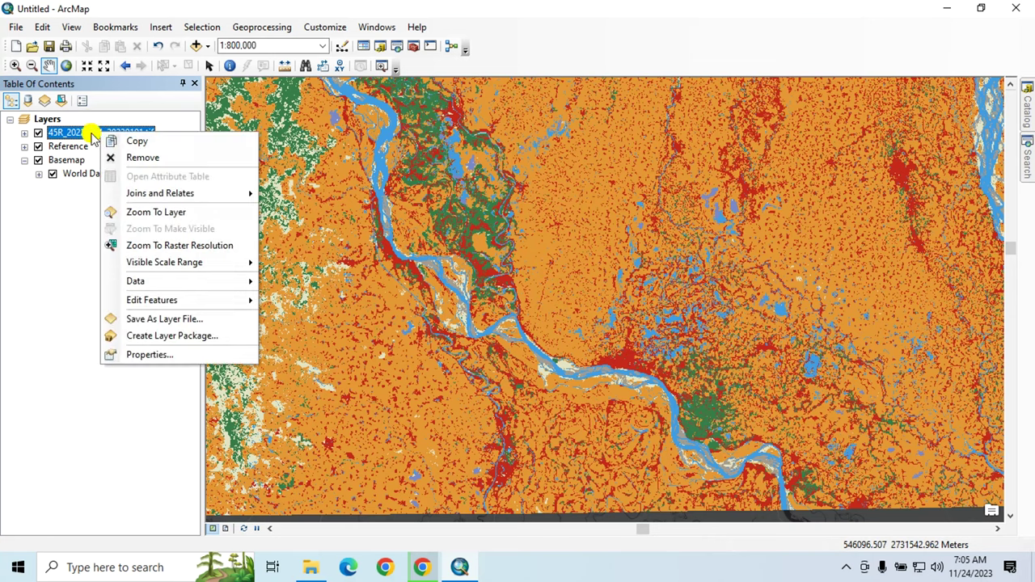
{"action": "left_click", "coordinate": [139, 356]}
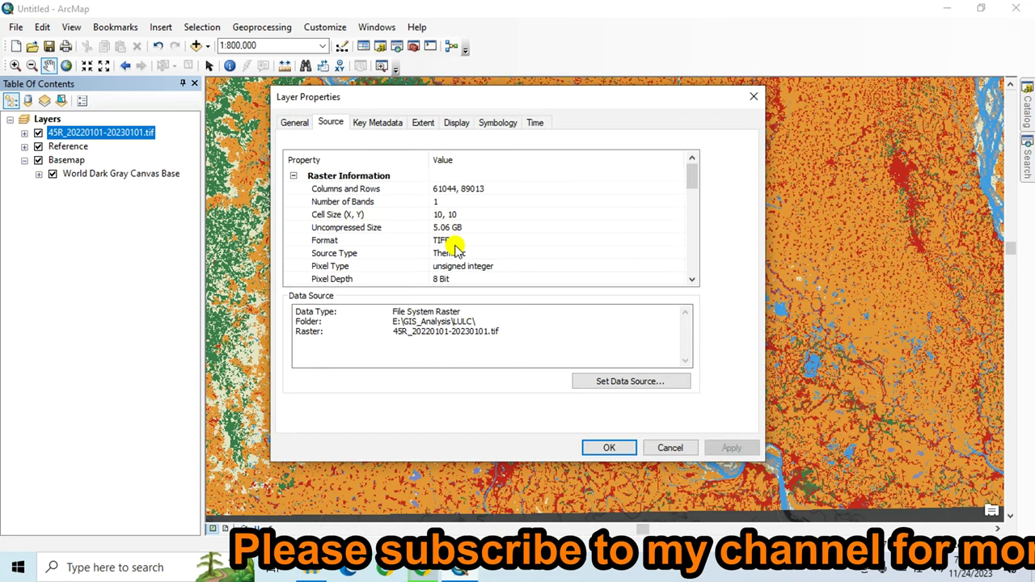
{"action": "scroll", "coordinate": [455, 247], "scroll_direction": "down", "scroll_amount": 3}
{"action": "scroll", "coordinate": [462, 253], "scroll_direction": "down", "scroll_amount": 3}
{"action": "scroll", "coordinate": [469, 246], "scroll_direction": "down", "scroll_amount": 1}
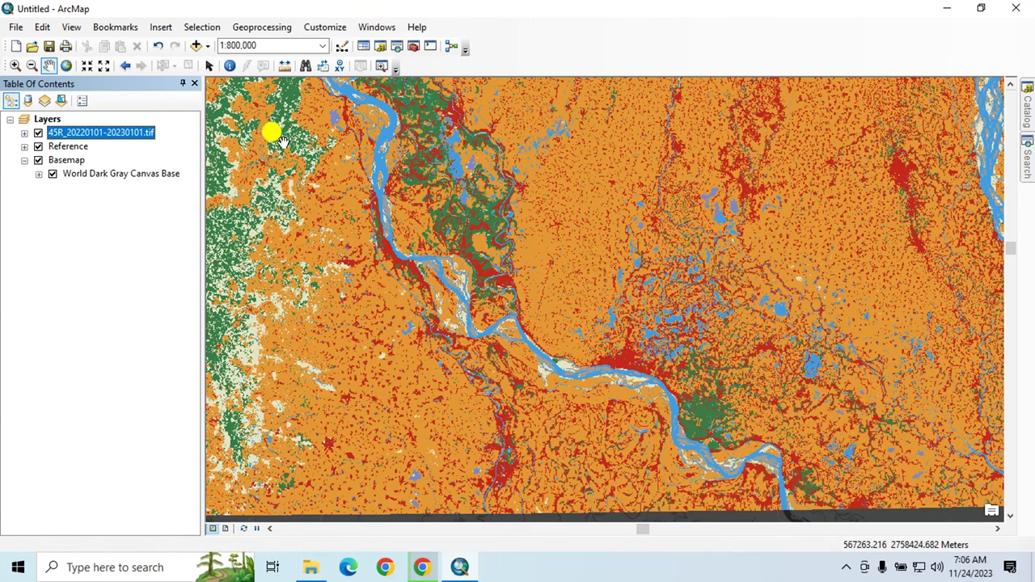
Step: In the Add Data dialog, select BGD_adm2.shp from the BGD_adm folder
{"action": "left_click", "coordinate": [208, 46]}
{"action": "left_click", "coordinate": [242, 78]}
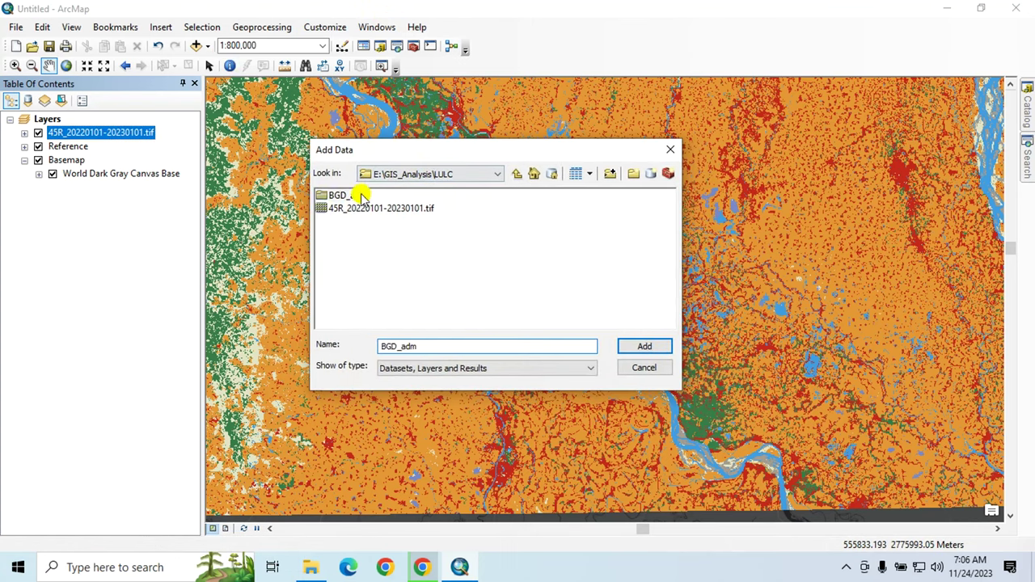
{"action": "double_click", "coordinate": [361, 196]}
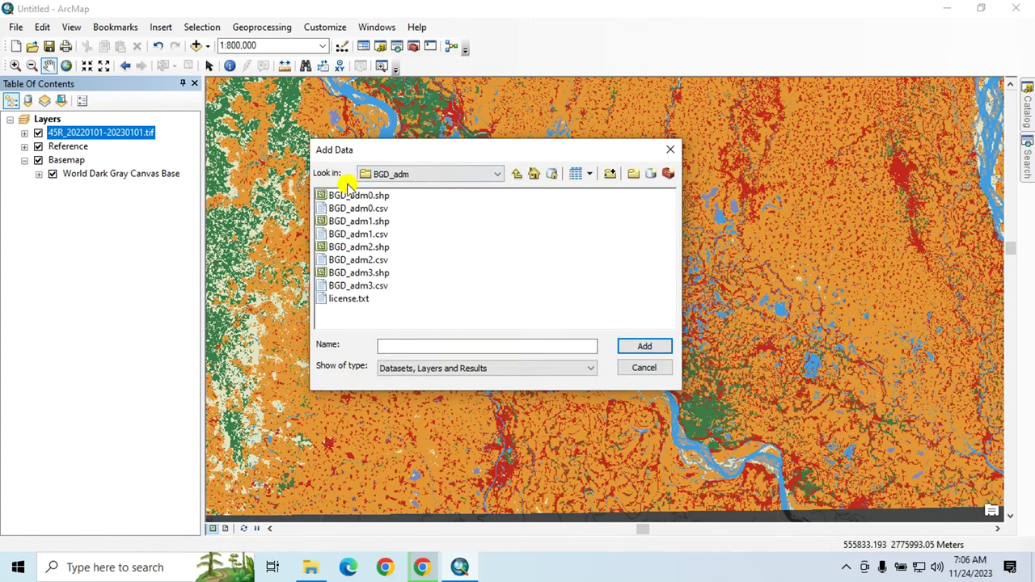
{"action": "left_click", "coordinate": [353, 248]}
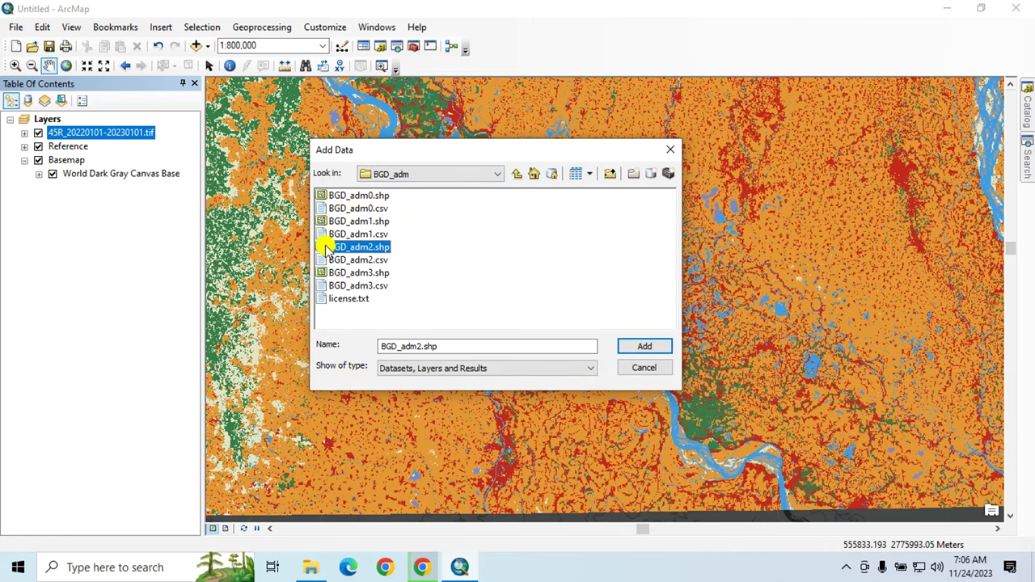
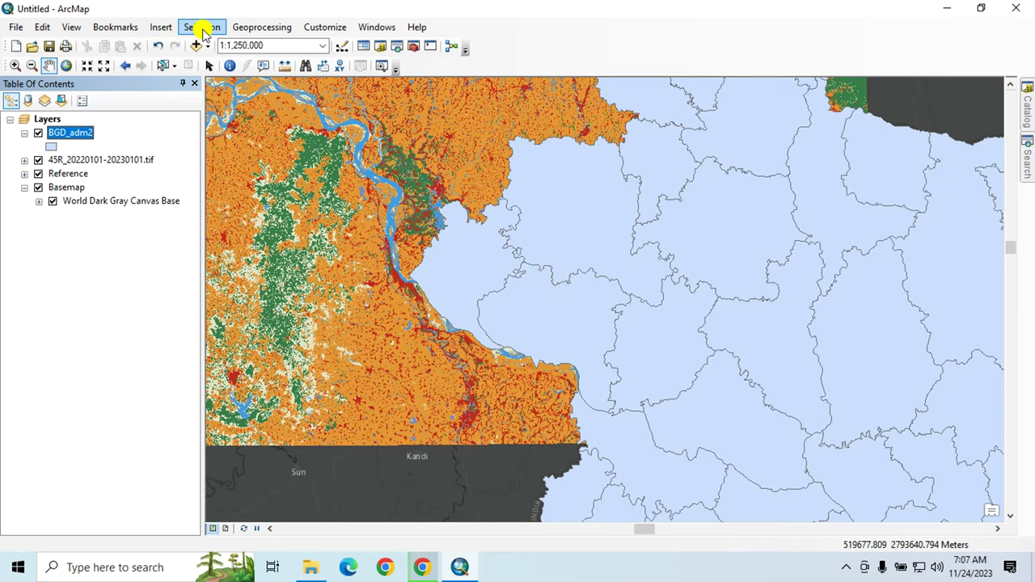
Step: Open Select By Attributes for the BGD_adm2 district layer
{"action": "left_click", "coordinate": [202, 29]}
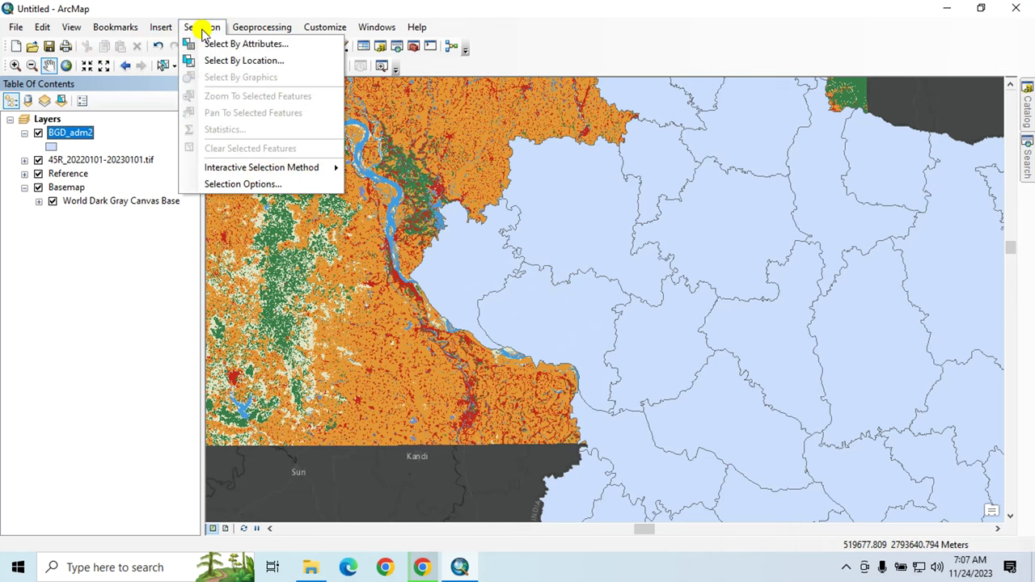
{"action": "left_click", "coordinate": [243, 44]}
{"action": "left_click_drag", "start_coordinate": [110, 26], "coordinate": [253, 36]}
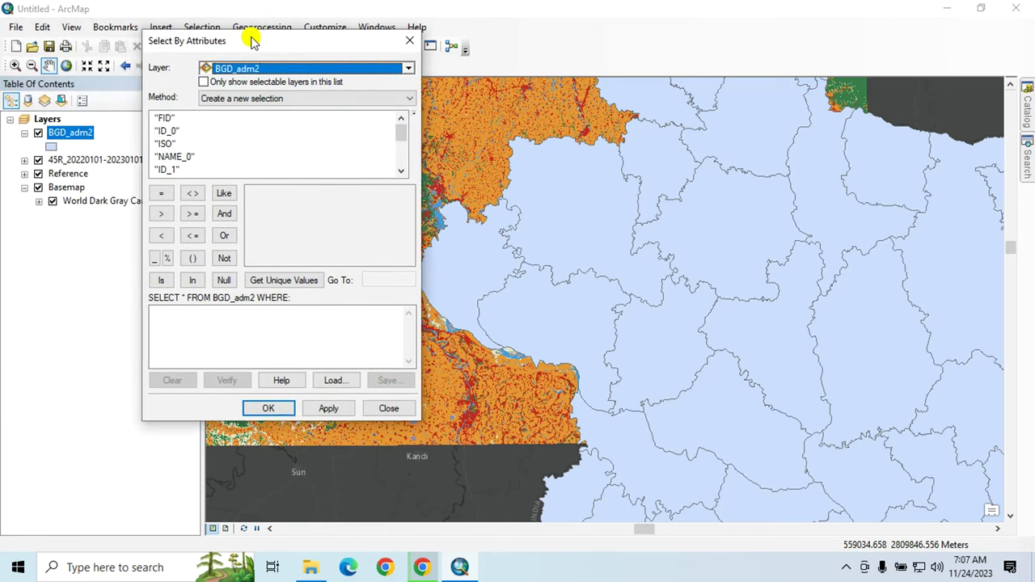
{"action": "scroll", "coordinate": [186, 150], "scroll_direction": "down", "scroll_amount": 1}
{"action": "scroll", "coordinate": [186, 154], "scroll_direction": "down", "scroll_amount": 1}
{"action": "scroll", "coordinate": [187, 152], "scroll_direction": "up", "scroll_amount": 1}
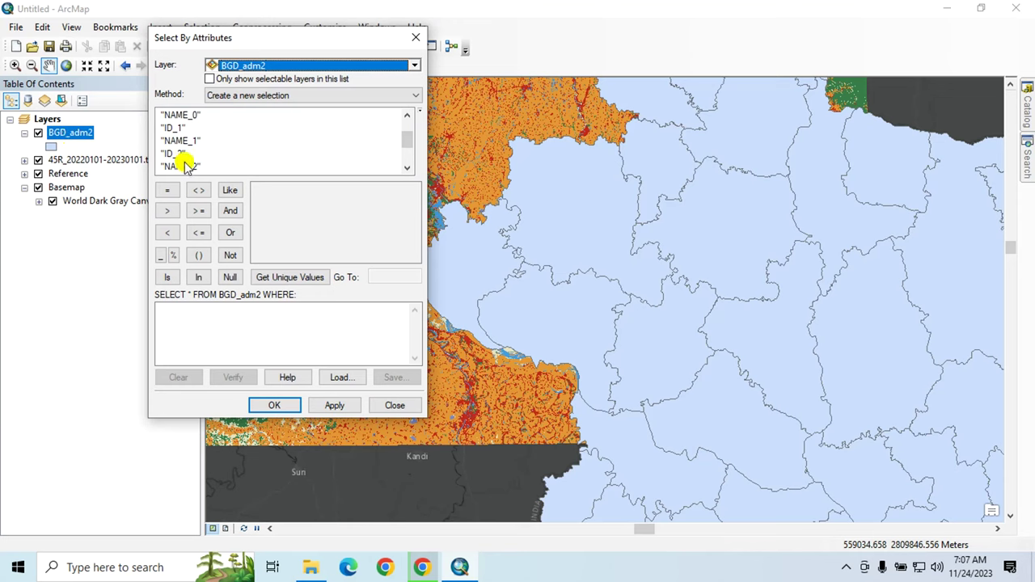
{"action": "scroll", "coordinate": [185, 146], "scroll_direction": "down", "scroll_amount": 1}
Step: Apply the query "NAME_2" = 'Rajshahi' to select the Rajshahi district, then close the dialog
{"action": "double_click", "coordinate": [185, 129]}
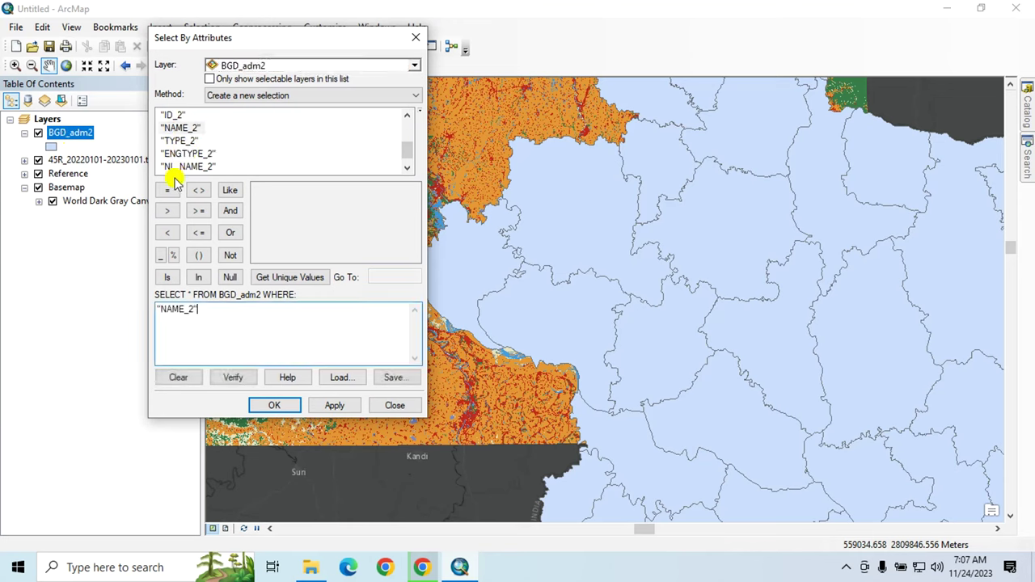
{"action": "left_click", "coordinate": [166, 190]}
{"action": "left_click", "coordinate": [287, 278]}
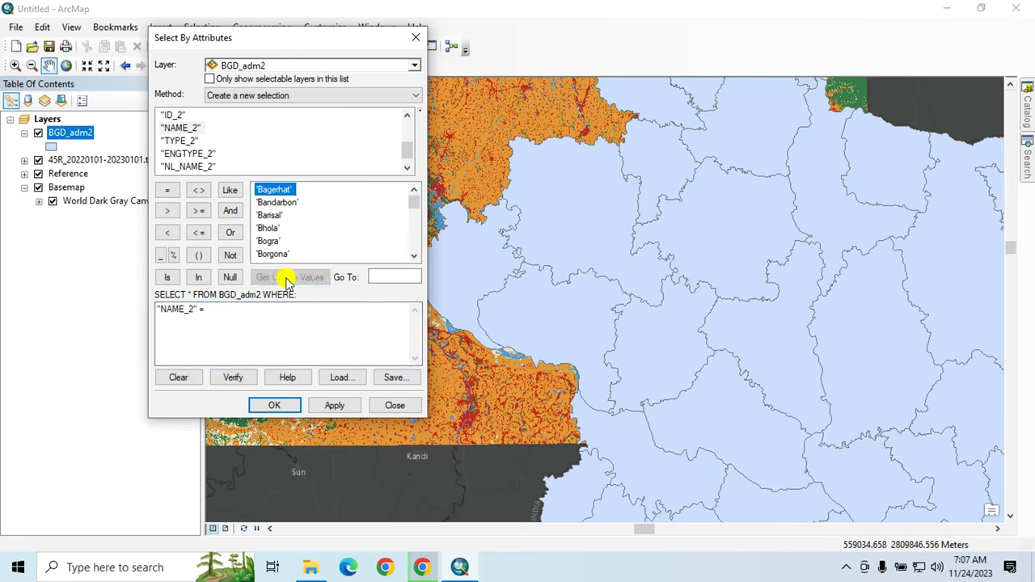
{"action": "scroll", "coordinate": [282, 213], "scroll_direction": "down", "scroll_amount": 1}
{"action": "scroll", "coordinate": [282, 224], "scroll_direction": "down", "scroll_amount": 2}
{"action": "scroll", "coordinate": [278, 226], "scroll_direction": "down", "scroll_amount": 10}
{"action": "double_click", "coordinate": [273, 228]}
{"action": "left_click_drag", "start_coordinate": [269, 313], "coordinate": [164, 308]}
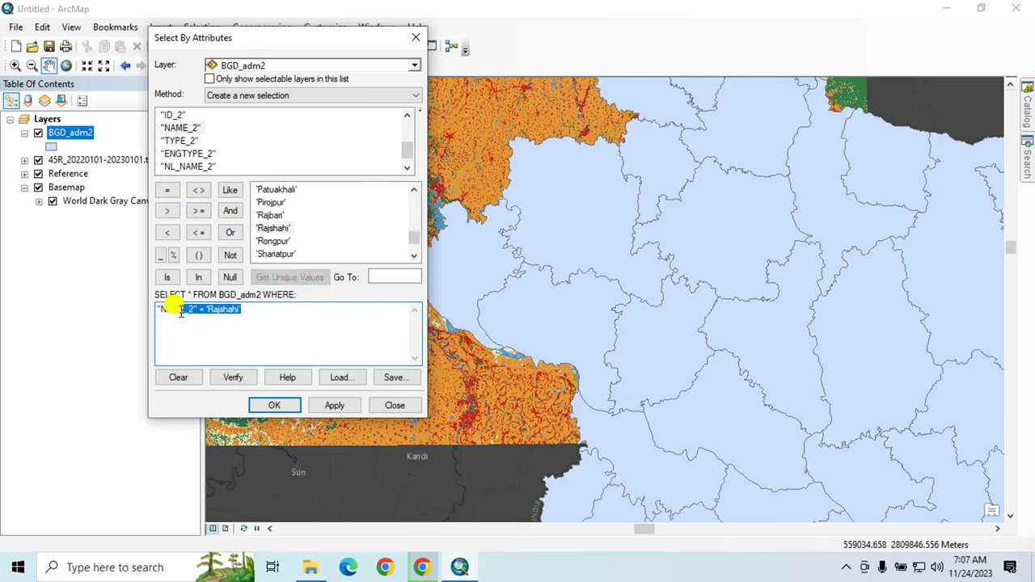
{"action": "left_click", "coordinate": [259, 309]}
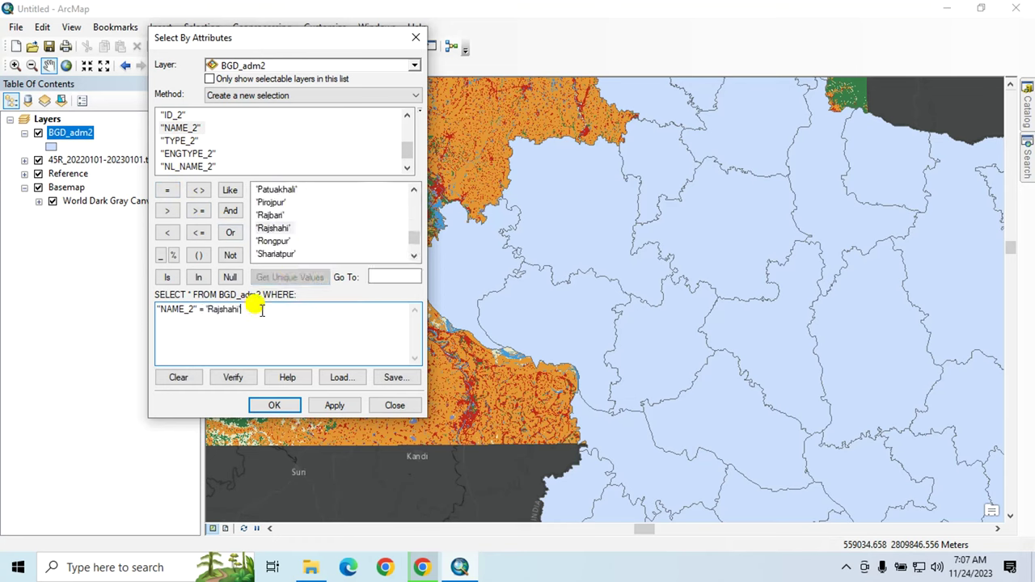
{"action": "left_click", "coordinate": [327, 407]}
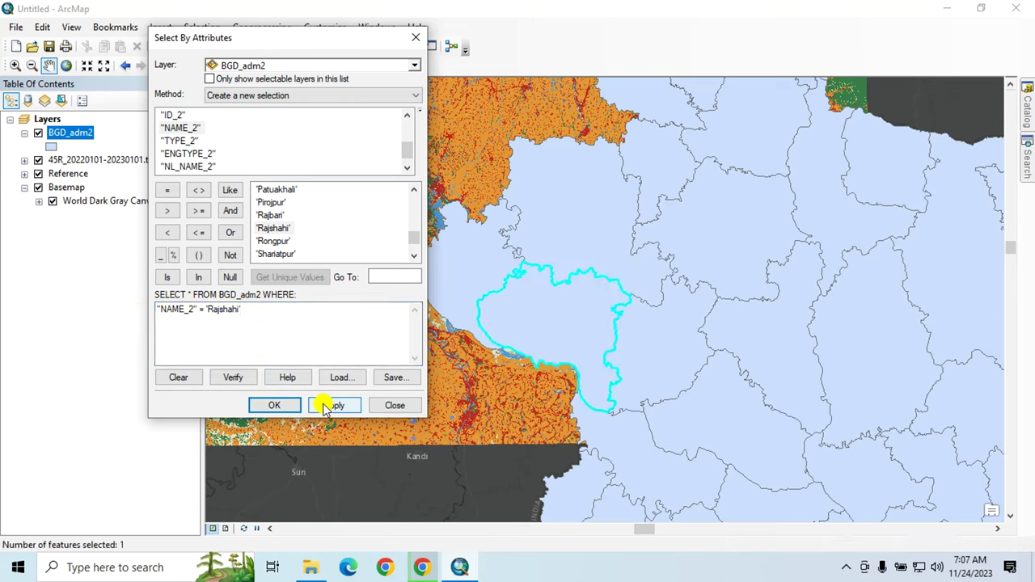
{"action": "left_click", "coordinate": [416, 37]}
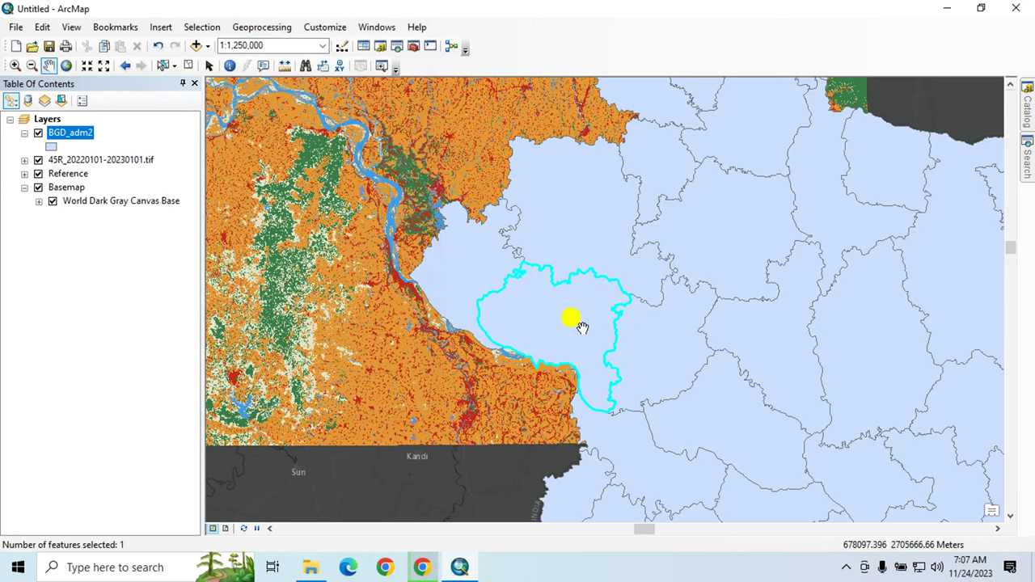
Step: Search for 'extract by mask' and open the Spatial Analyst Extract by Mask tool
{"action": "left_click", "coordinate": [373, 29]}
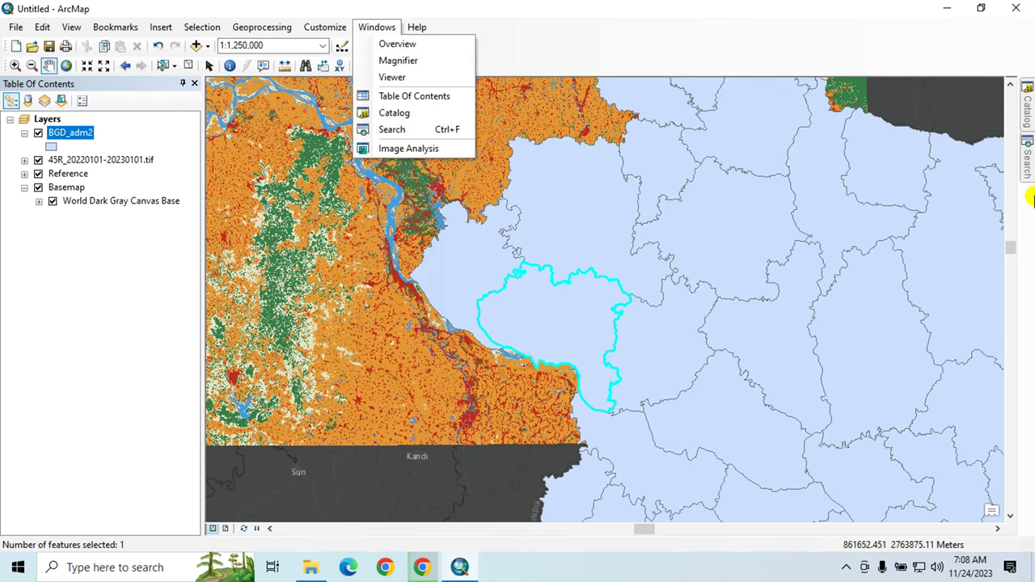
{"action": "left_click", "coordinate": [395, 130]}
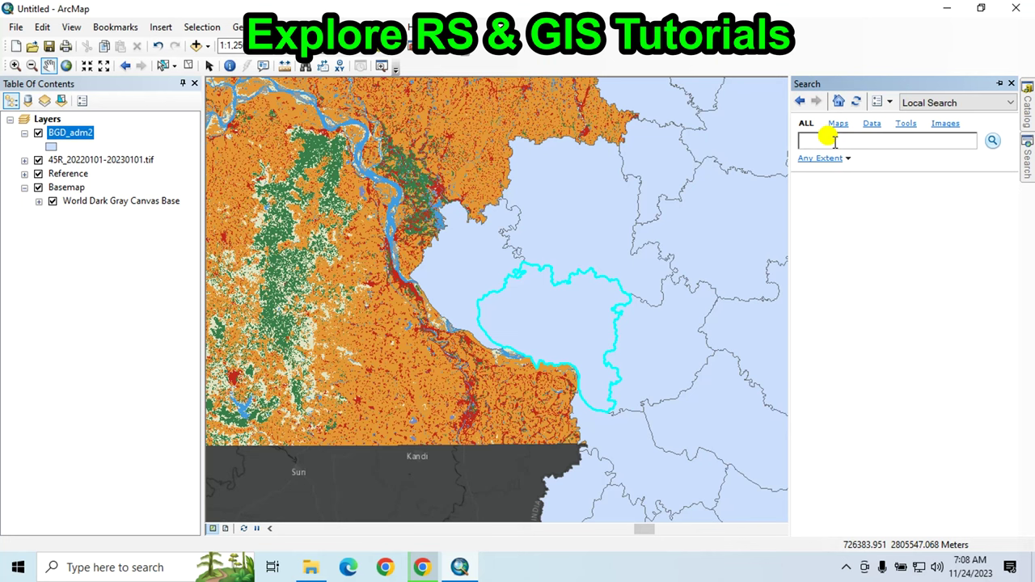
{"action": "type", "text": "extract by mask"}
{"action": "key", "text": "Return"}
{"action": "left_click", "coordinate": [889, 199]}
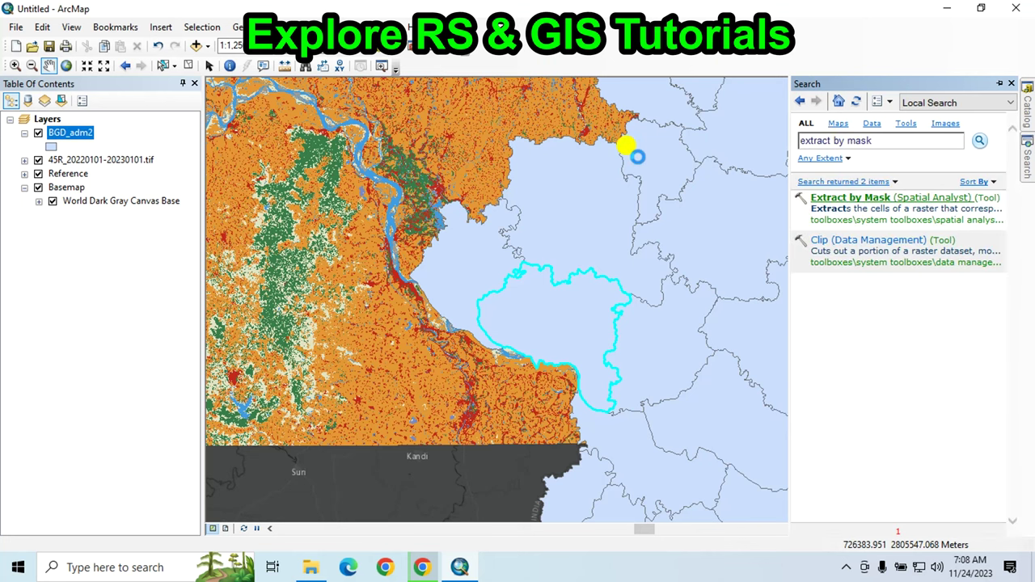
{"action": "left_click_drag", "start_coordinate": [531, 91], "coordinate": [486, 108]}
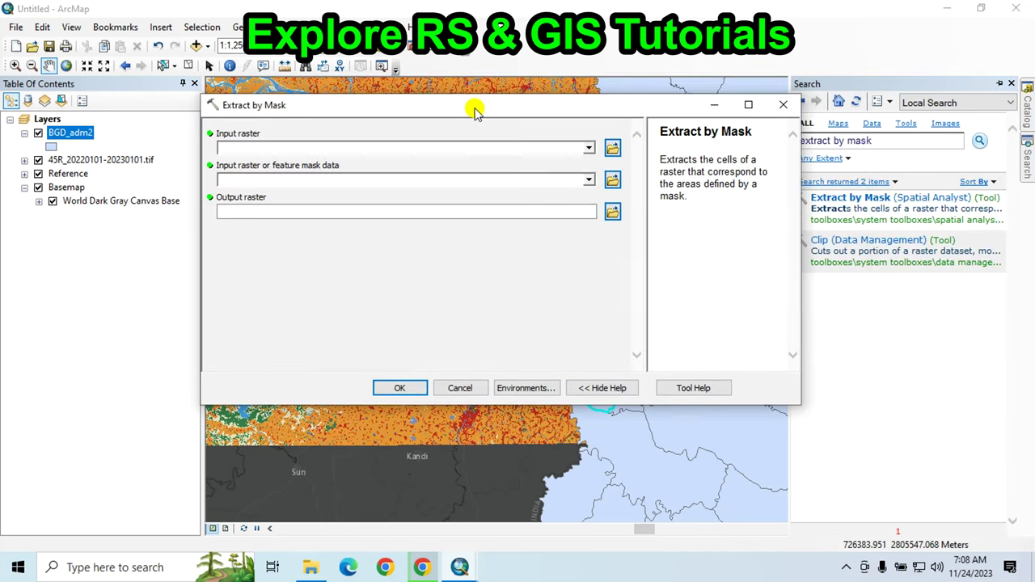
Step: Set 45R_20220101-20230101.tif as the input raster and BGD_adm2 as the mask
{"action": "left_click", "coordinate": [599, 148]}
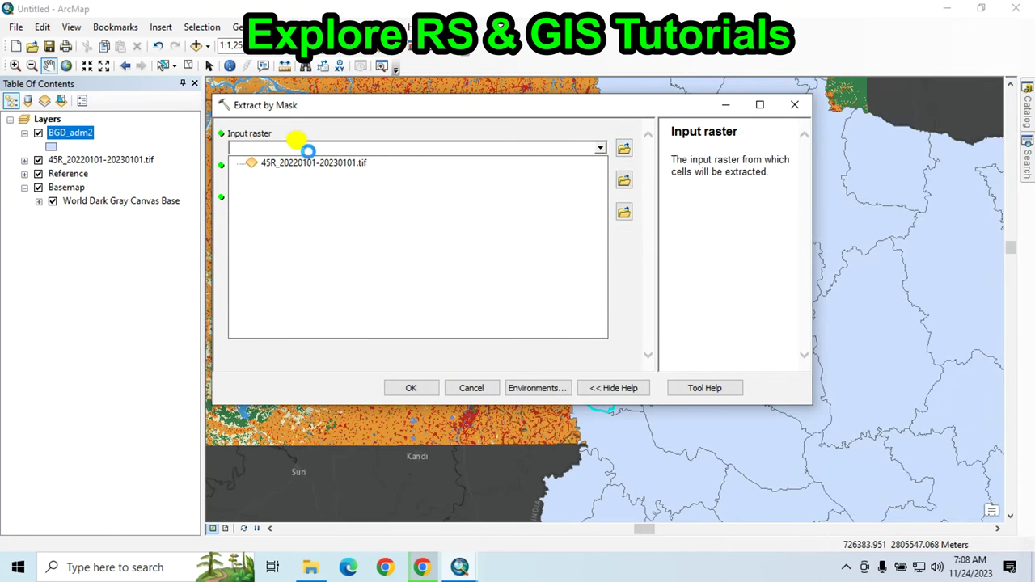
{"action": "left_click", "coordinate": [348, 160]}
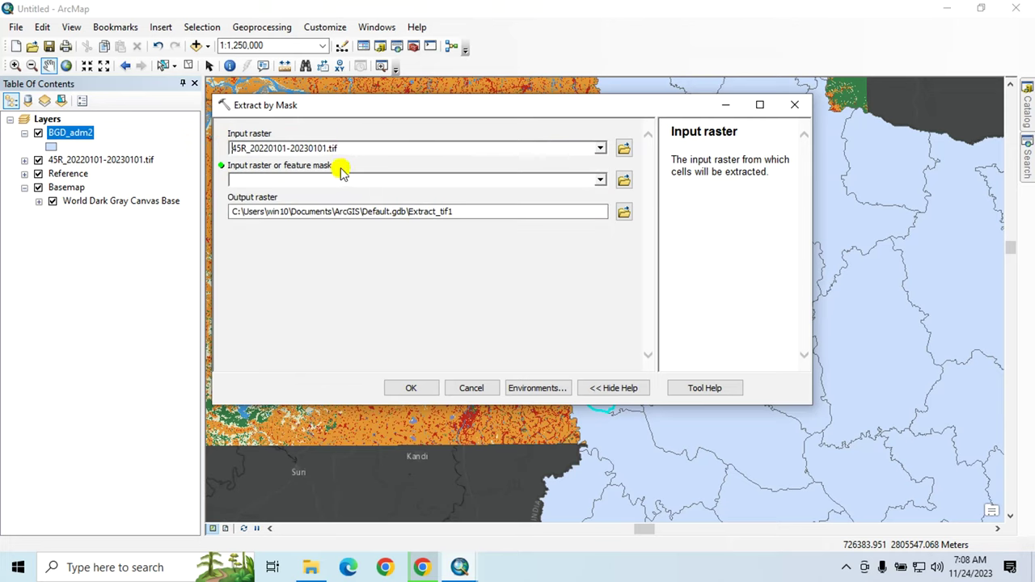
{"action": "left_click", "coordinate": [599, 181]}
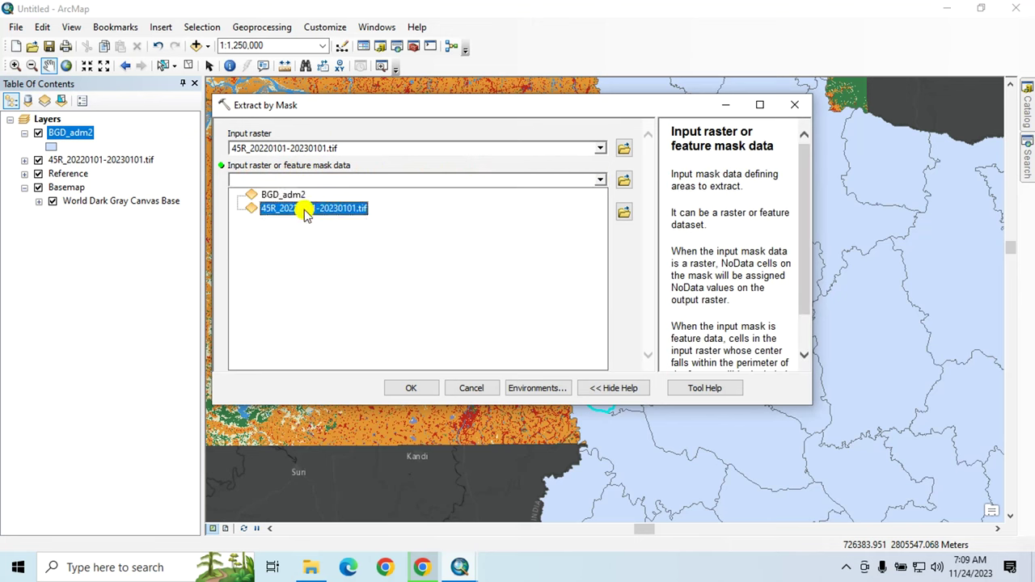
{"action": "left_click", "coordinate": [294, 199]}
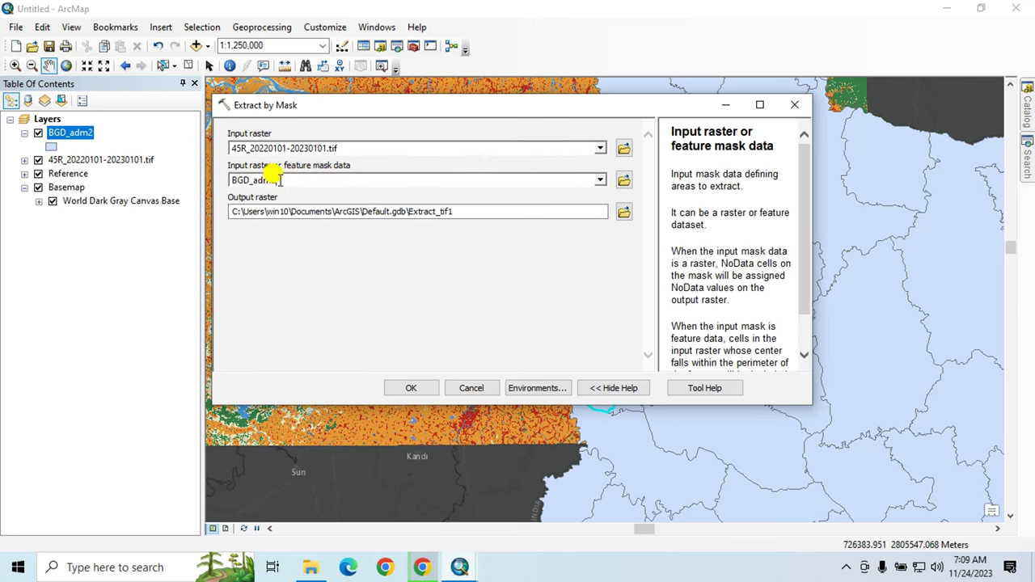
{"action": "left_click", "coordinate": [279, 180]}
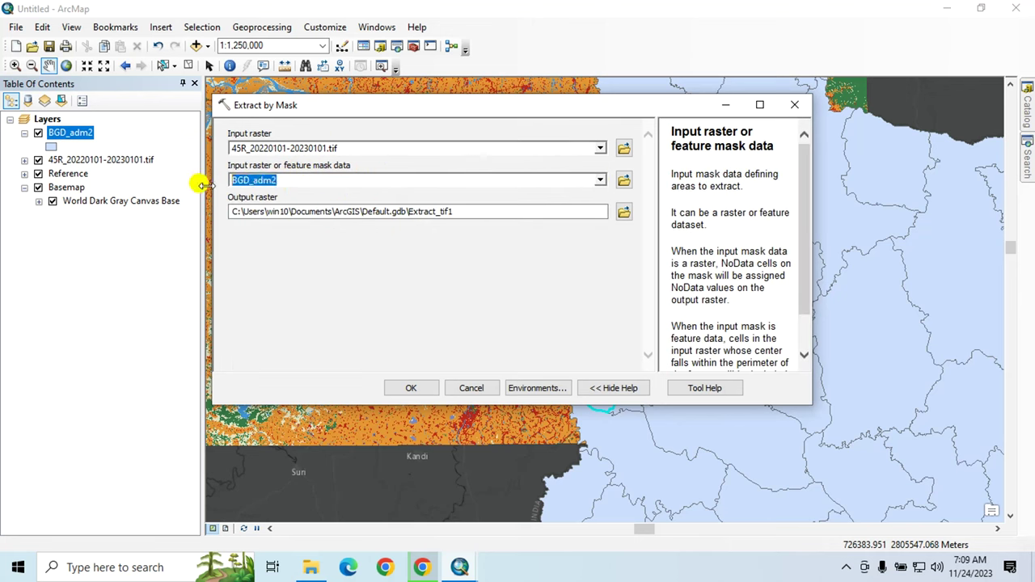
Step: Set the output to E:\GIS_Analysis\LULC\lulc and run the extraction
{"action": "left_click", "coordinate": [623, 212]}
{"action": "double_click", "coordinate": [360, 186]}
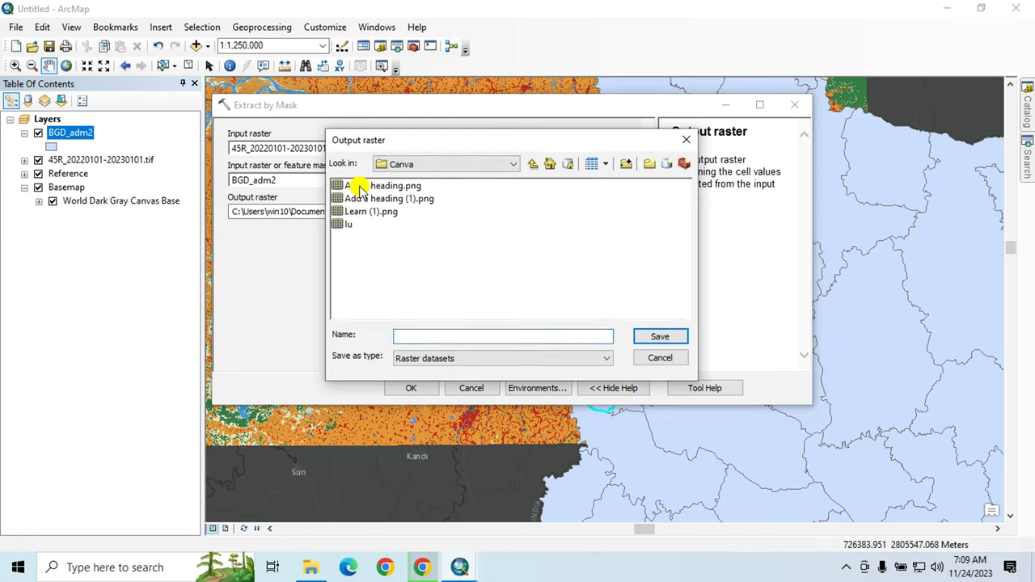
{"action": "left_click", "coordinate": [532, 165]}
{"action": "type", "text": "lulc"}
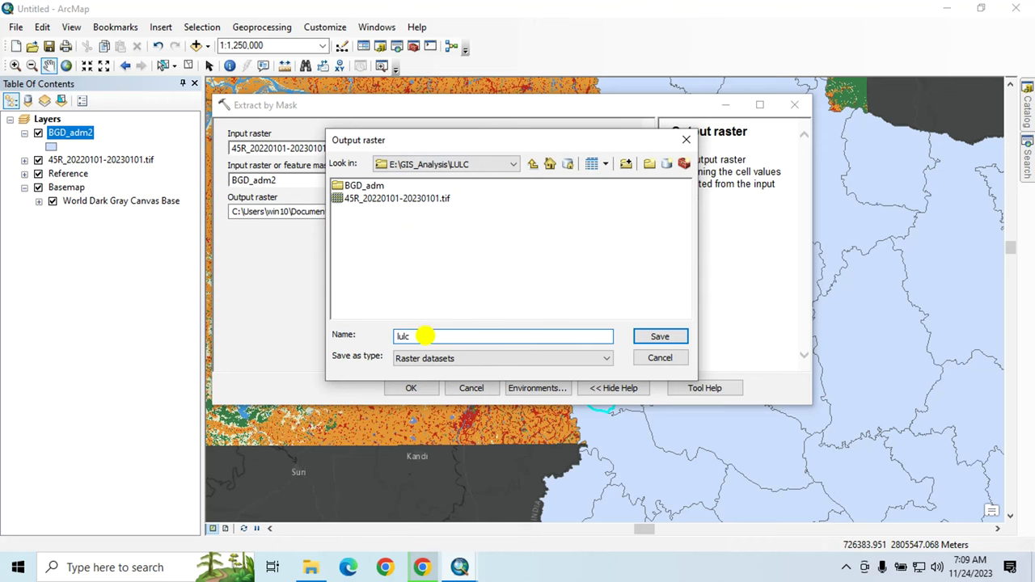
{"action": "key", "text": "Return"}
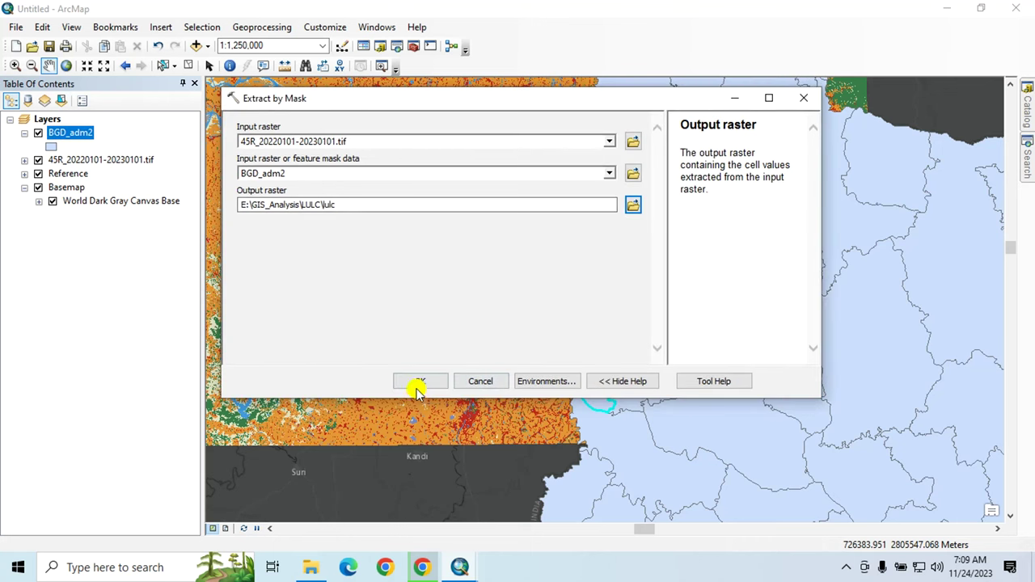
{"action": "left_click", "coordinate": [412, 387]}
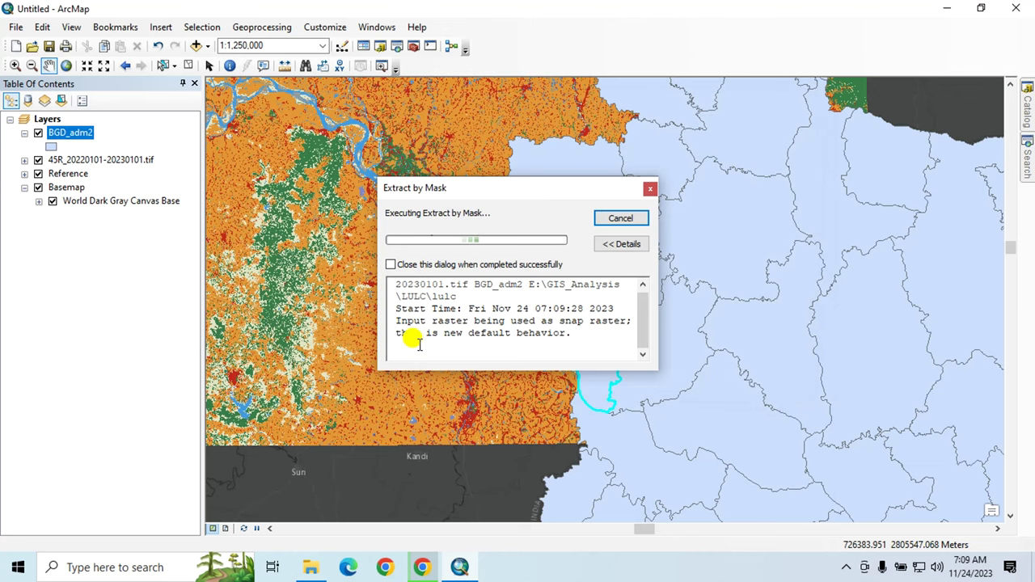
Step: Close the completed progress window and hide BGD_adm2, the 45R raster, Reference and Basemap
{"action": "left_click_drag", "start_coordinate": [448, 183], "coordinate": [385, 177]}
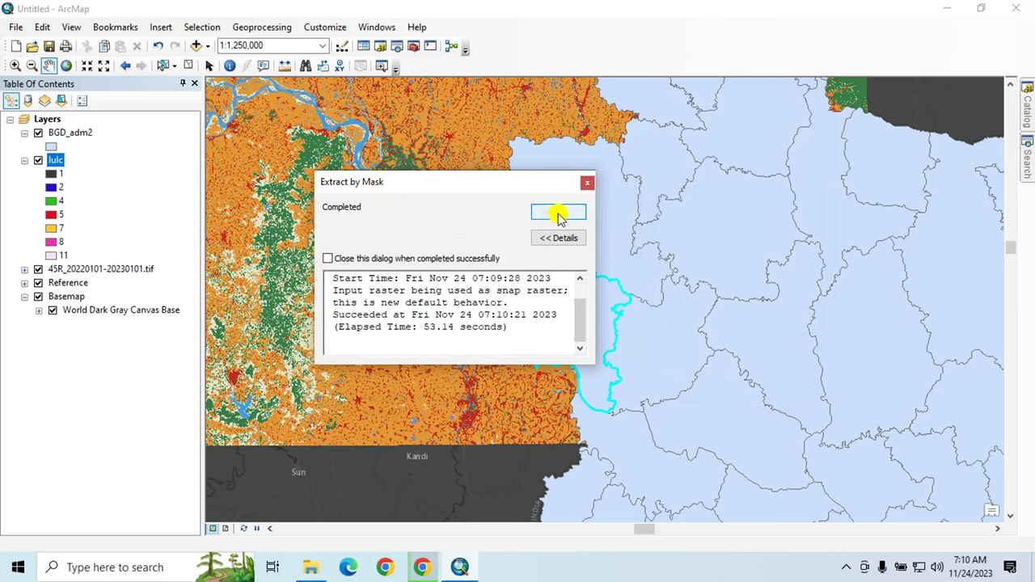
{"action": "left_click", "coordinate": [558, 212]}
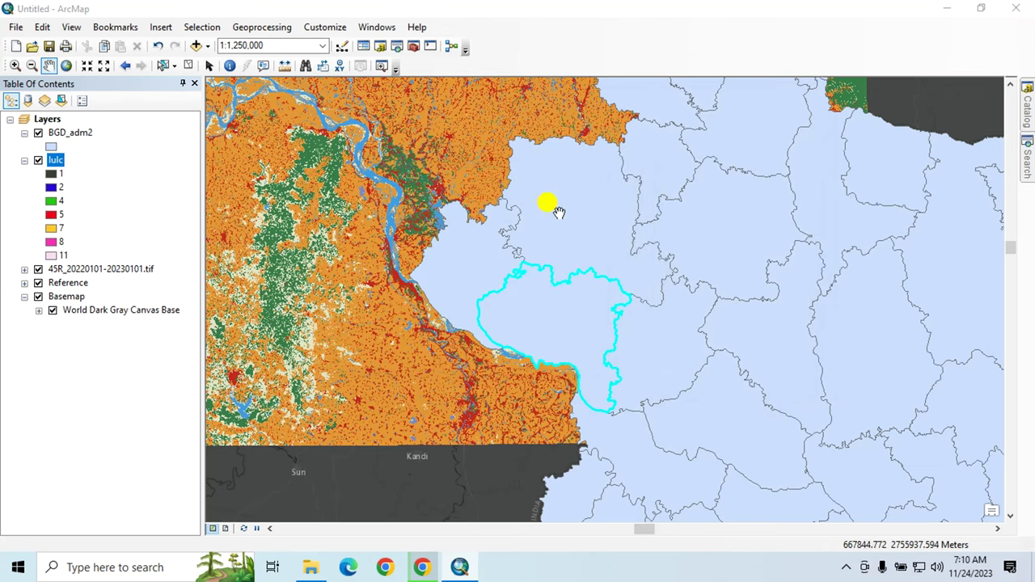
{"action": "left_click", "coordinate": [38, 269]}
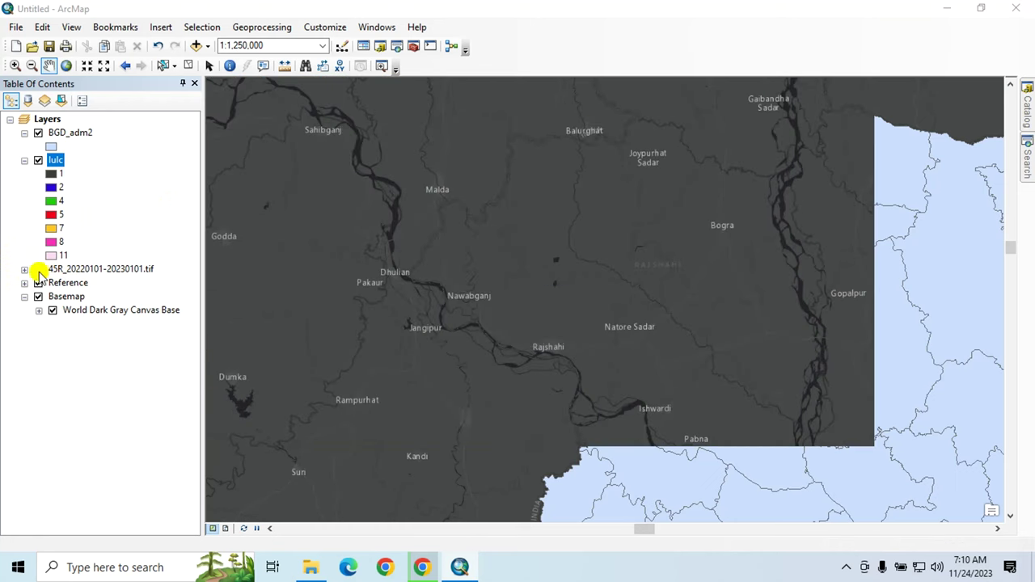
{"action": "left_click", "coordinate": [38, 133]}
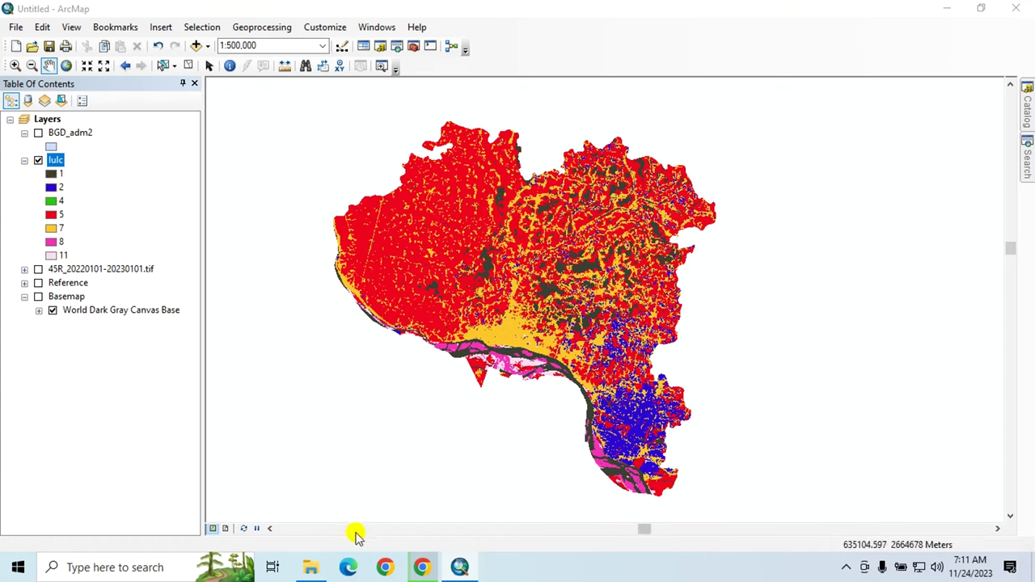
Step: Open the Sentinel-2 land cover dataset's details page and scroll to Class definitions
{"action": "mouse_move", "coordinate": [421, 567]}
{"action": "left_click", "coordinate": [419, 522]}
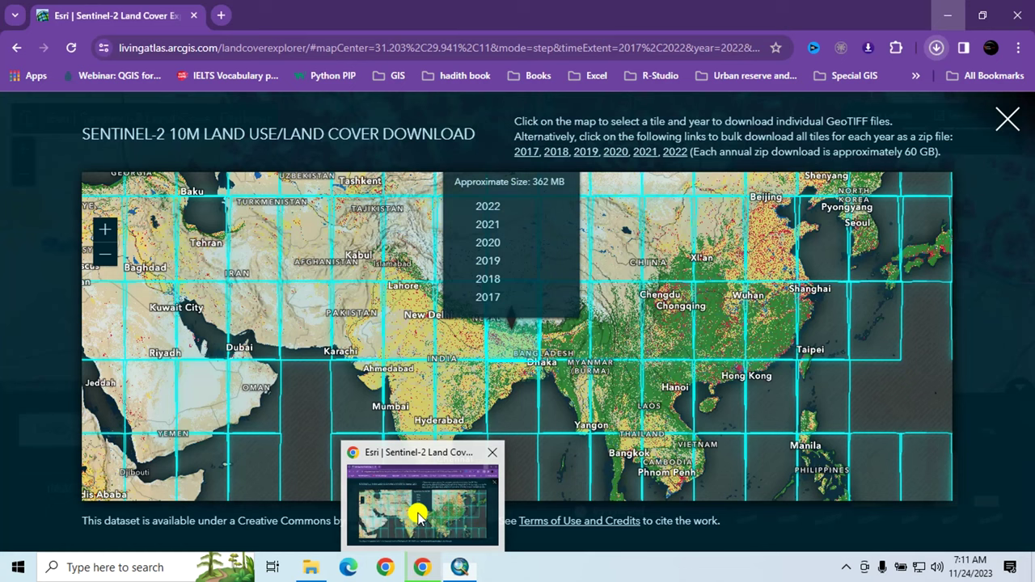
{"action": "left_click", "coordinate": [1001, 118]}
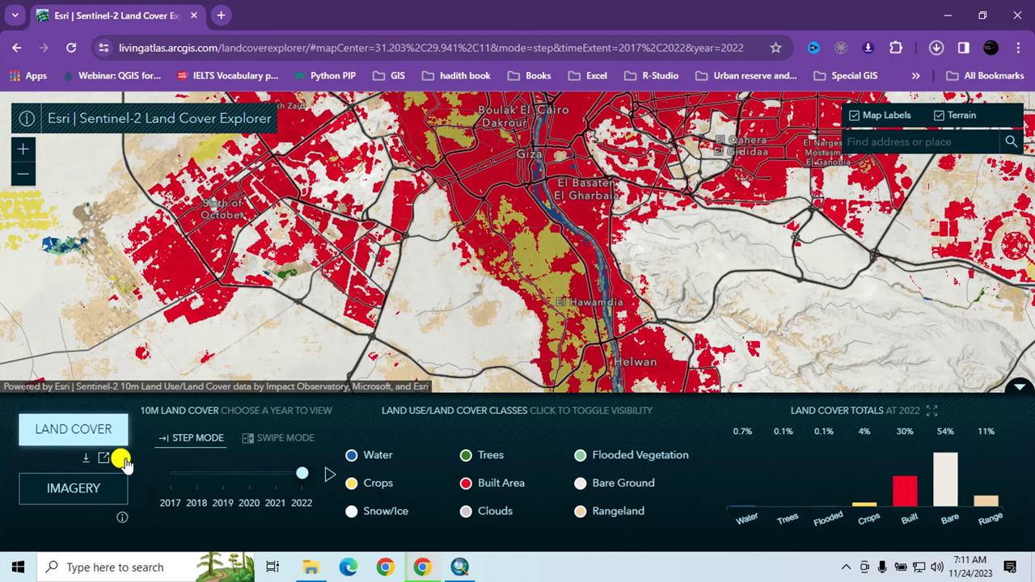
{"action": "left_click", "coordinate": [123, 459]}
{"action": "scroll", "coordinate": [9, 453], "scroll_direction": "down", "scroll_amount": 10}
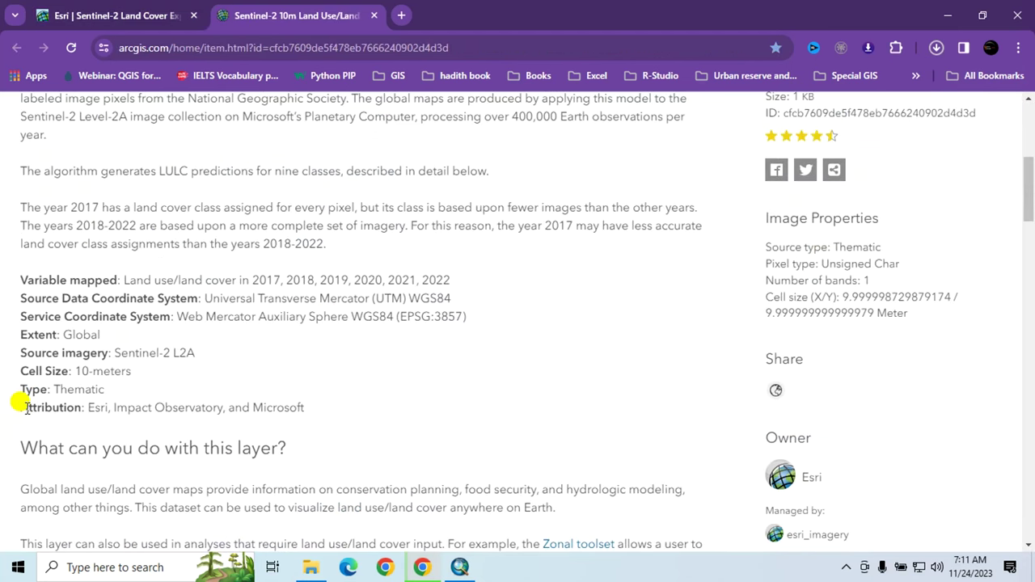
{"action": "scroll", "coordinate": [23, 397], "scroll_direction": "down", "scroll_amount": 2}
{"action": "scroll", "coordinate": [24, 380], "scroll_direction": "down", "scroll_amount": 3}
{"action": "scroll", "coordinate": [31, 392], "scroll_direction": "down", "scroll_amount": 2}
Step: Select the class names Water, Trees and Flooded vegetation to copy them
{"action": "double_click", "coordinate": [132, 226]}
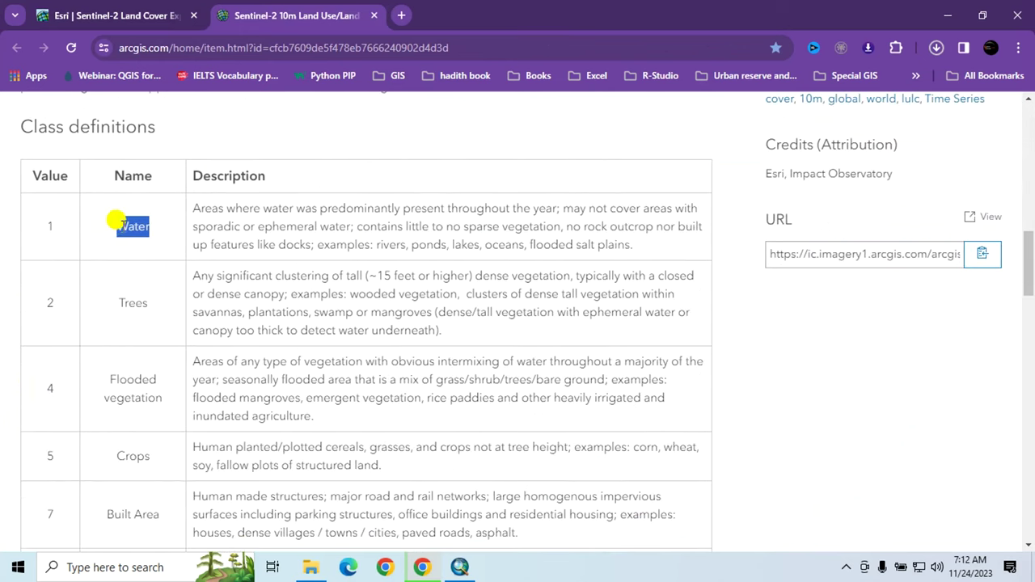
{"action": "left_click", "coordinate": [48, 302]}
{"action": "left_click_drag", "start_coordinate": [109, 302], "coordinate": [147, 303]}
{"action": "scroll", "coordinate": [154, 302], "scroll_direction": "down", "scroll_amount": 1}
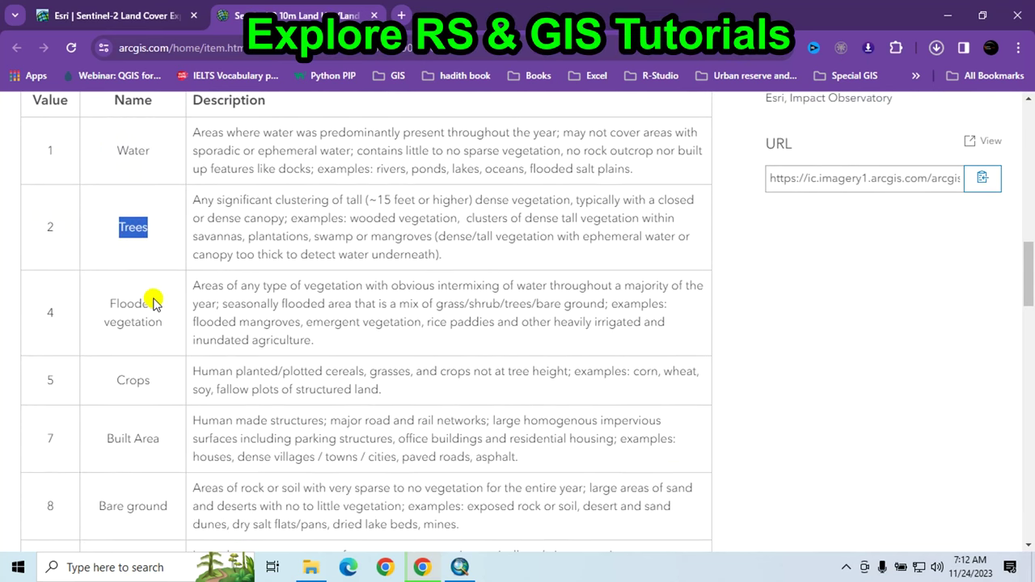
{"action": "left_click", "coordinate": [110, 299]}
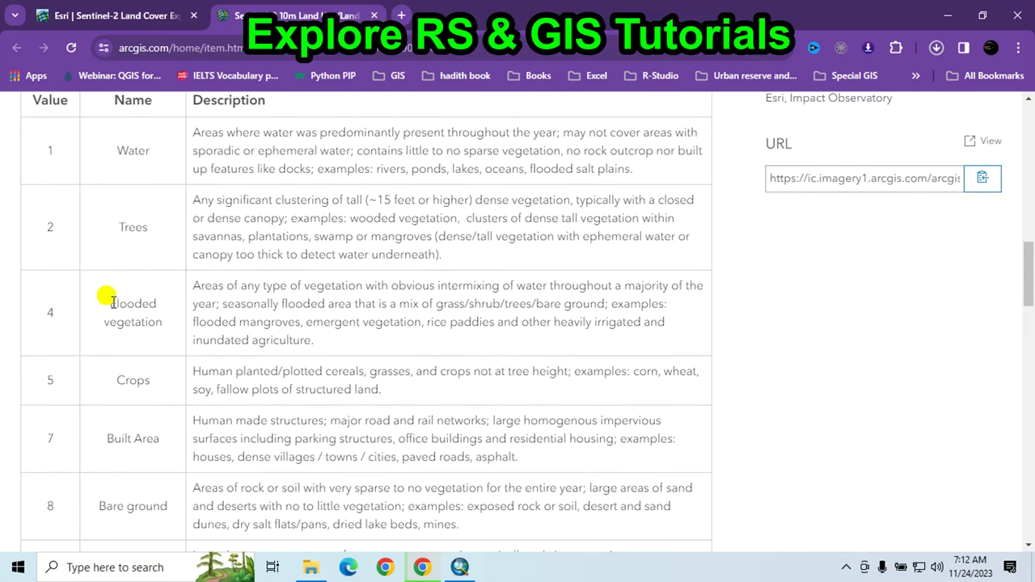
{"action": "double_click", "coordinate": [113, 303]}
{"action": "left_click_drag", "start_coordinate": [98, 323], "coordinate": [166, 324]}
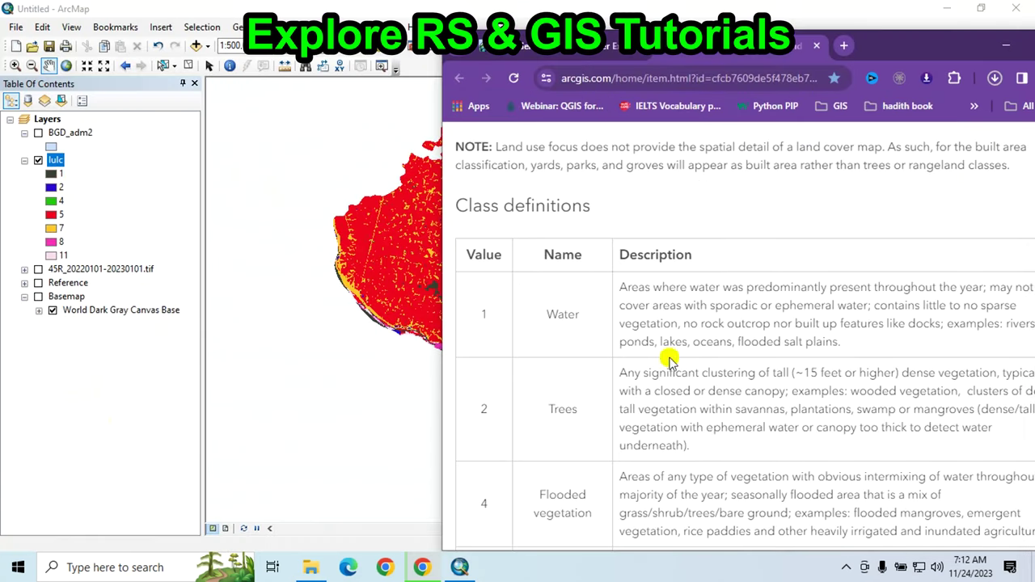
Step: Label lulc class 1 as Water and give it a light blue lake fill
{"action": "left_click", "coordinate": [63, 178]}
{"action": "type", "text": "Water"}
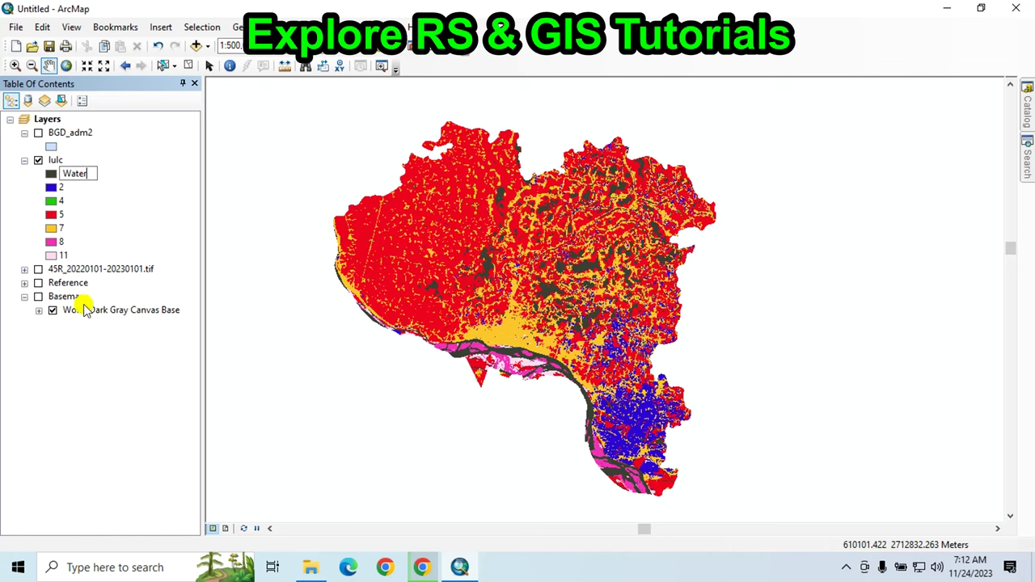
{"action": "key", "text": "Return"}
{"action": "left_click", "coordinate": [51, 174]}
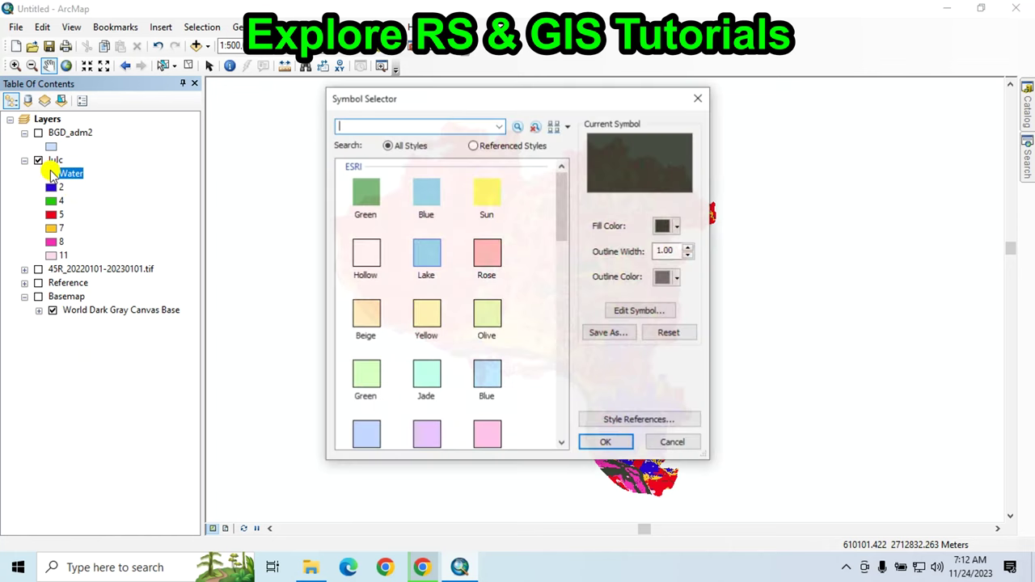
{"action": "left_click", "coordinate": [426, 253]}
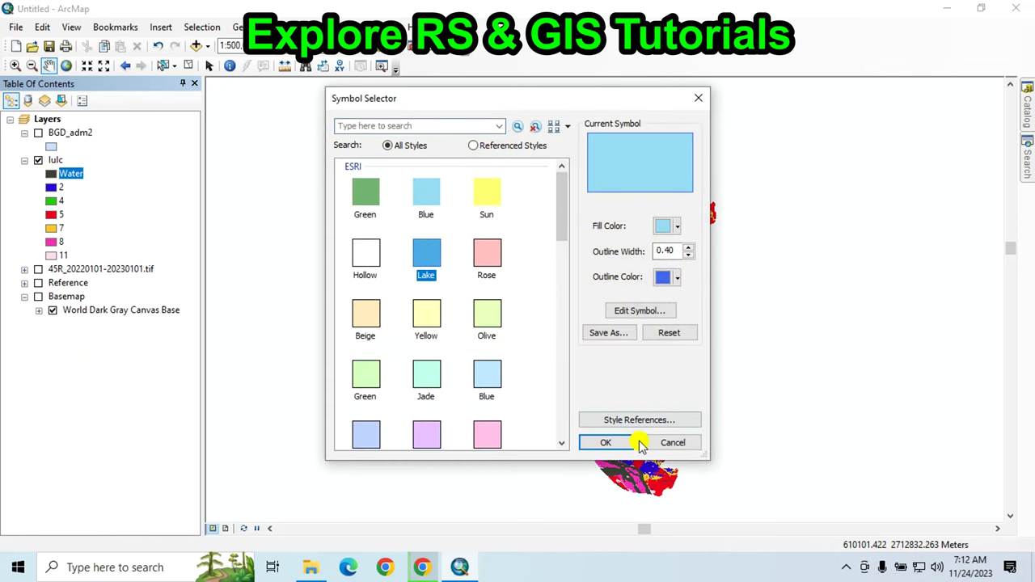
{"action": "left_click", "coordinate": [614, 442]}
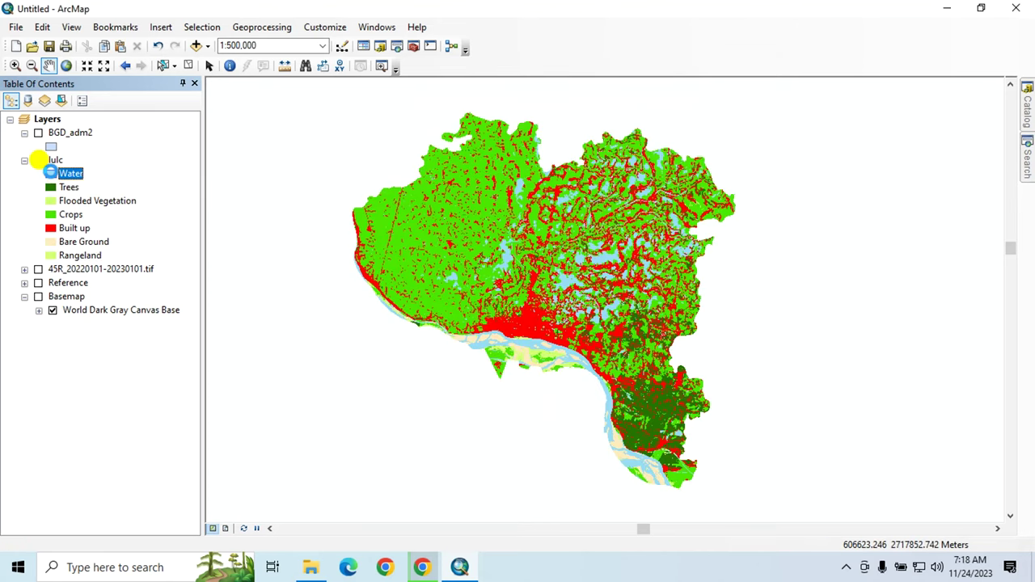
Step: Change the Water fill to a brighter cyan-blue and set a new outline colour
{"action": "left_click", "coordinate": [51, 174]}
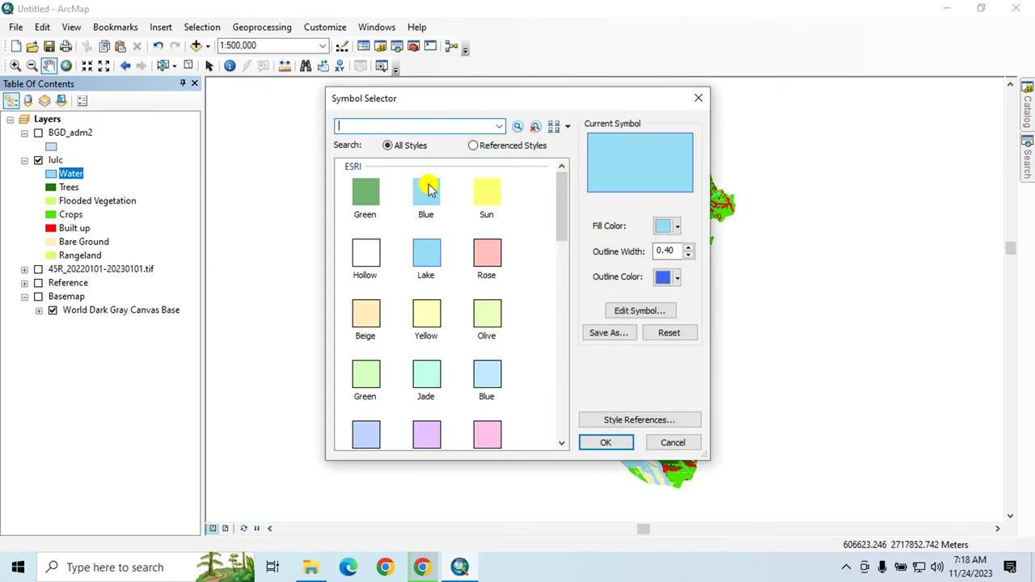
{"action": "left_click", "coordinate": [671, 226]}
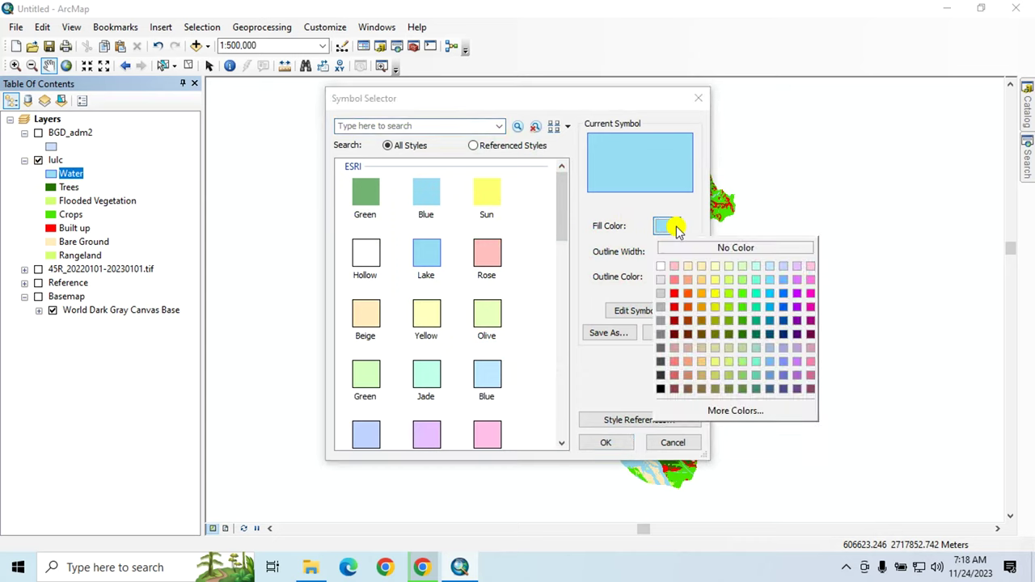
{"action": "left_click", "coordinate": [769, 307]}
{"action": "left_click", "coordinate": [667, 277]}
{"action": "left_click", "coordinate": [700, 301]}
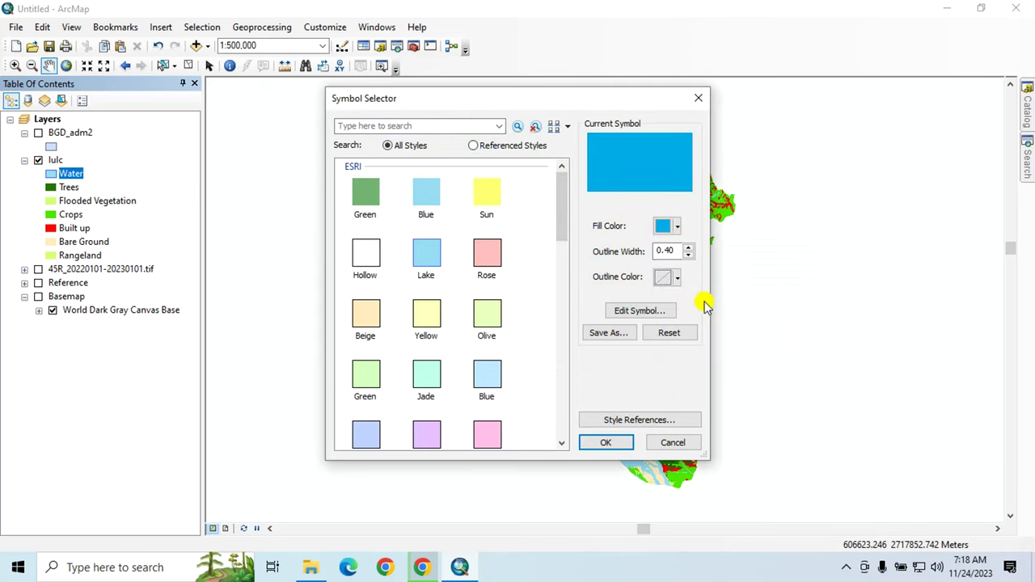
{"action": "left_click", "coordinate": [606, 440]}
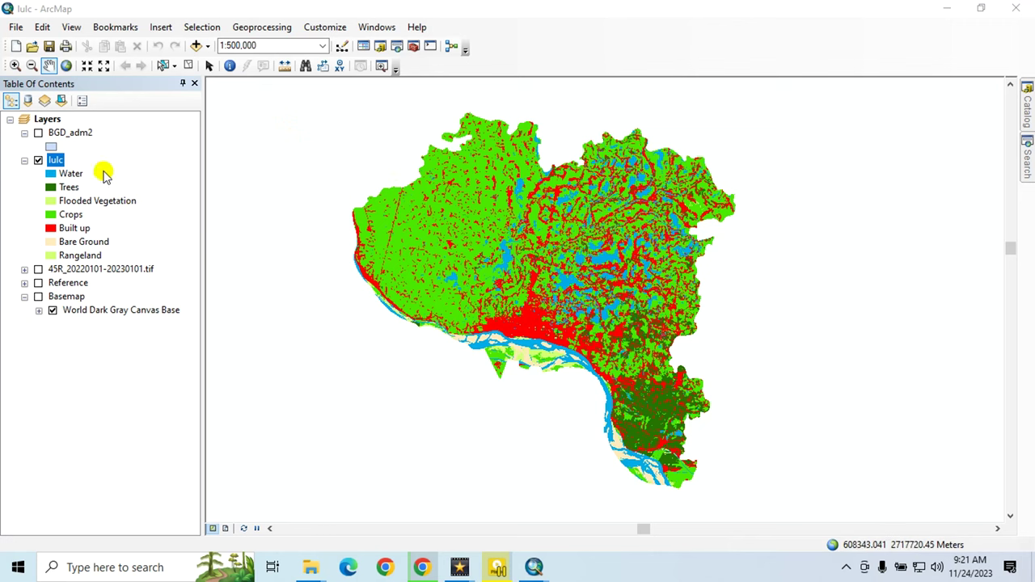
Step: Open the lulc attribute table and add a Float field named AREA_SQ
{"action": "right_click", "coordinate": [61, 161]}
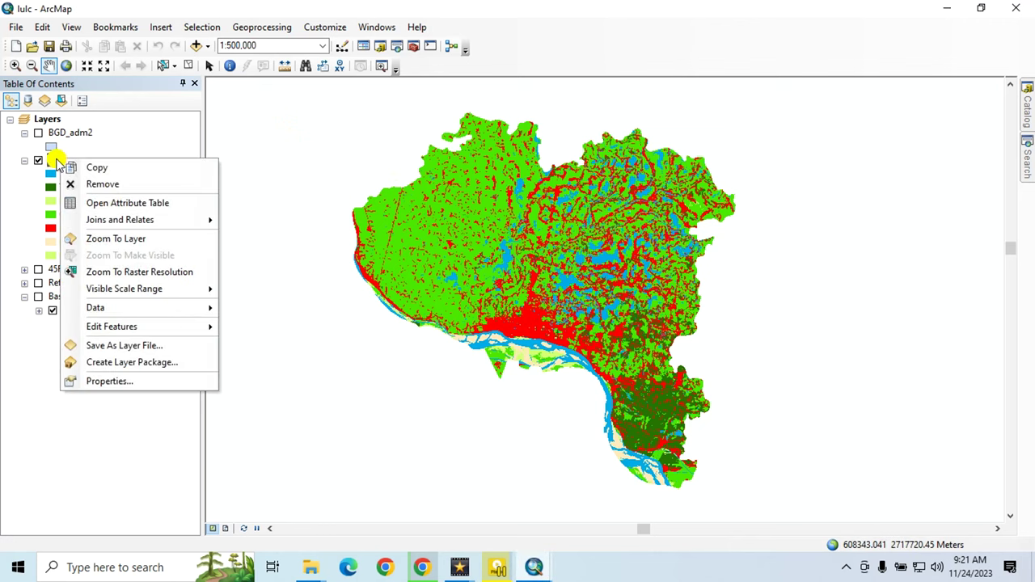
{"action": "left_click", "coordinate": [136, 203]}
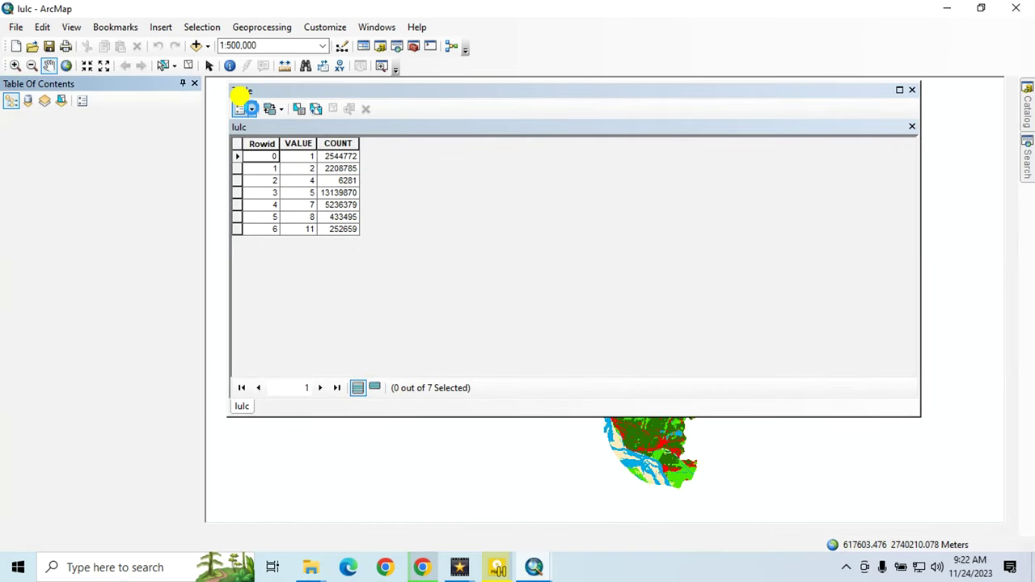
{"action": "left_click", "coordinate": [244, 107]}
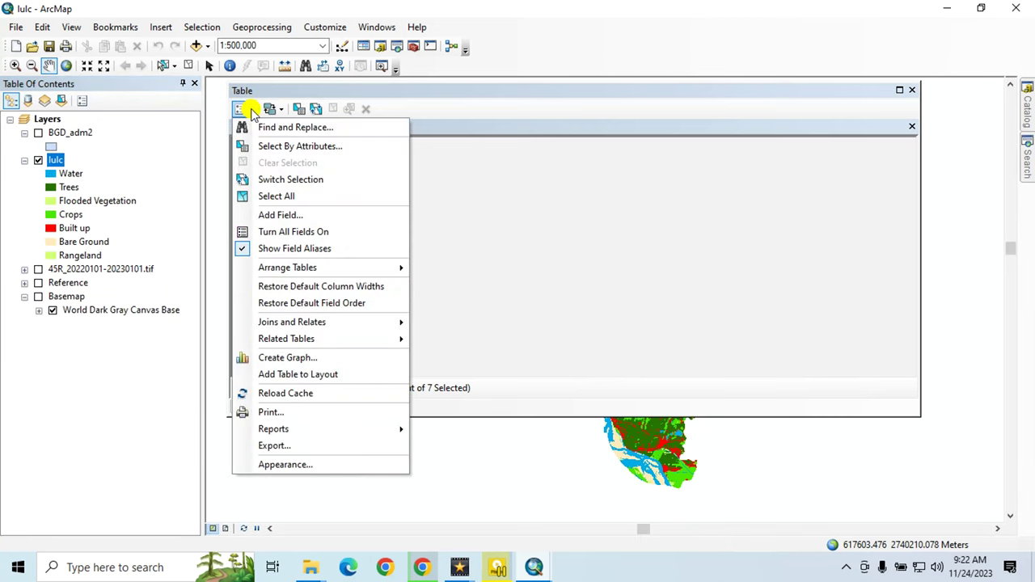
{"action": "left_click", "coordinate": [290, 216]}
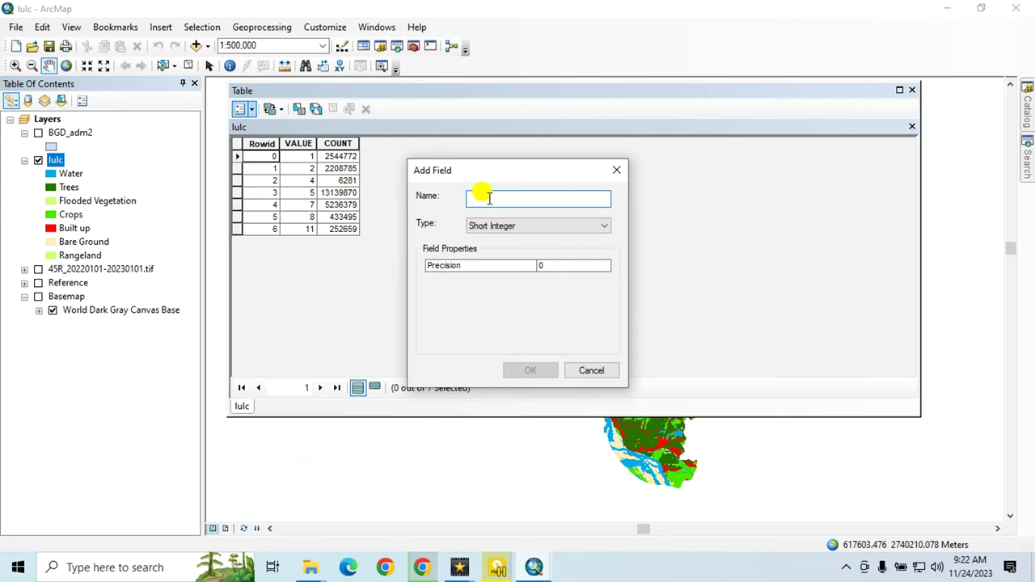
{"action": "type", "text": "Area_SQ"}
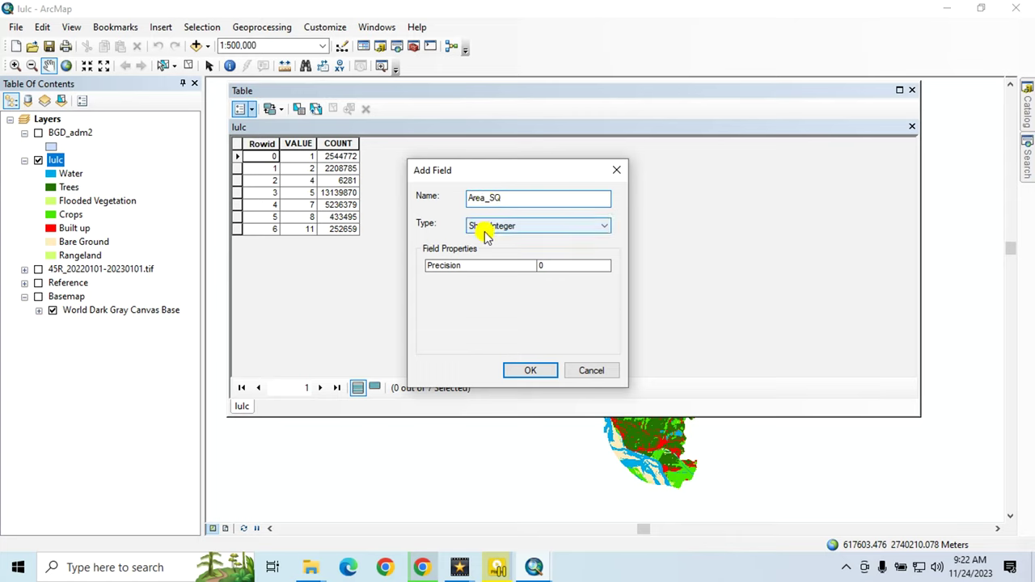
{"action": "left_click", "coordinate": [485, 227]}
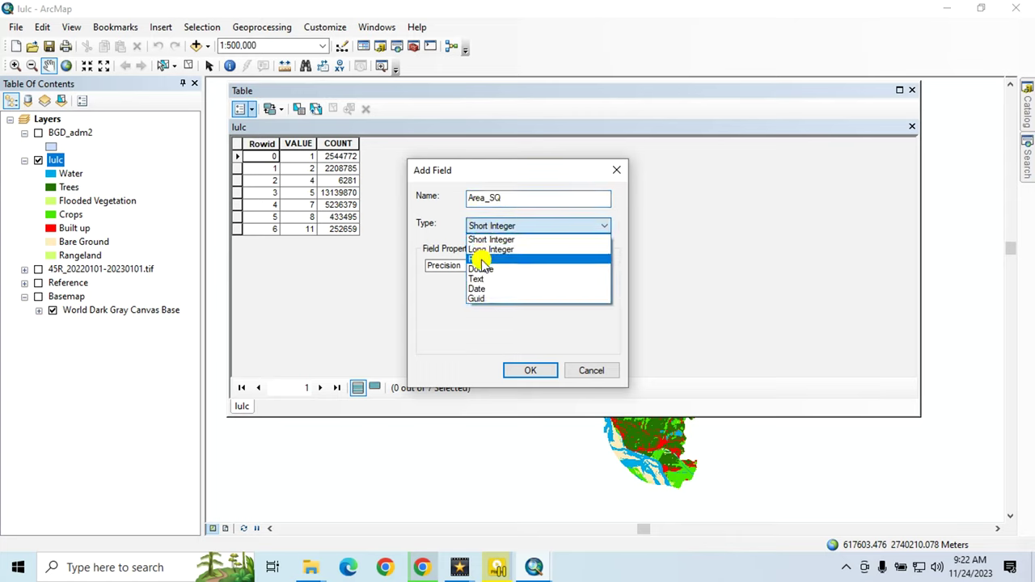
{"action": "left_click", "coordinate": [482, 260]}
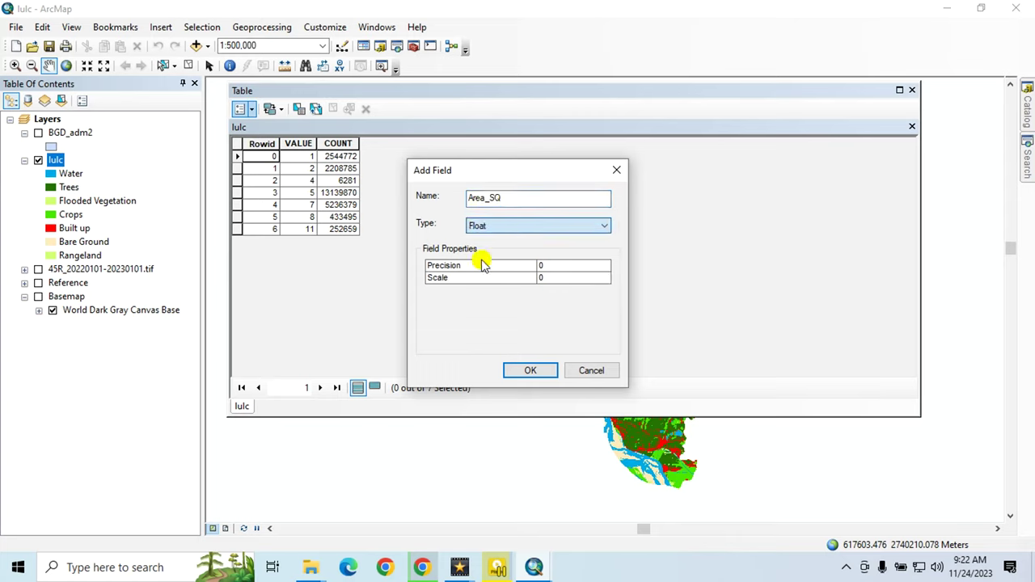
{"action": "left_click", "coordinate": [538, 372]}
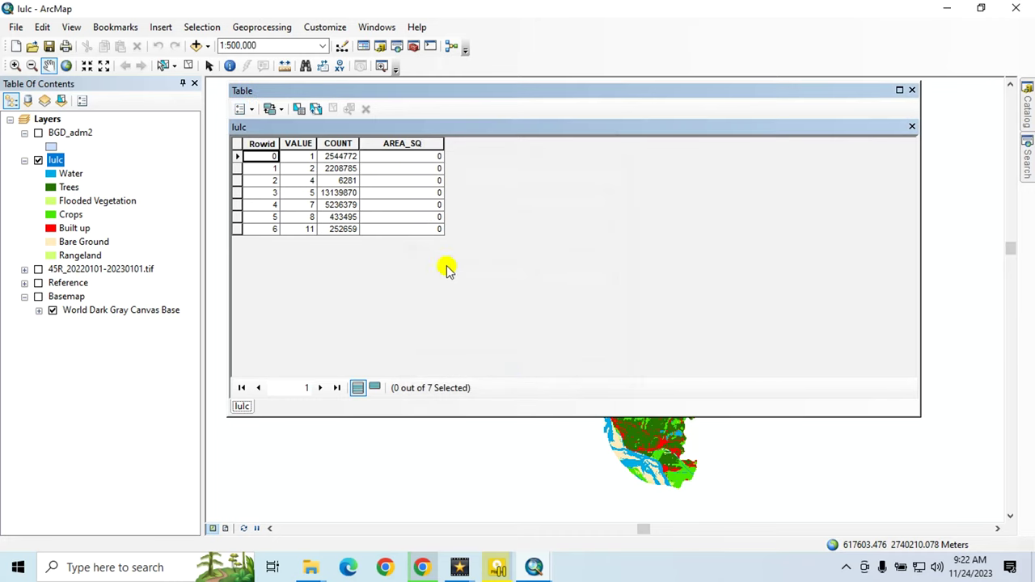
Step: Check the raster's linear unit, then open the Field Calculator on AREA_SQ
{"action": "left_click", "coordinate": [393, 144]}
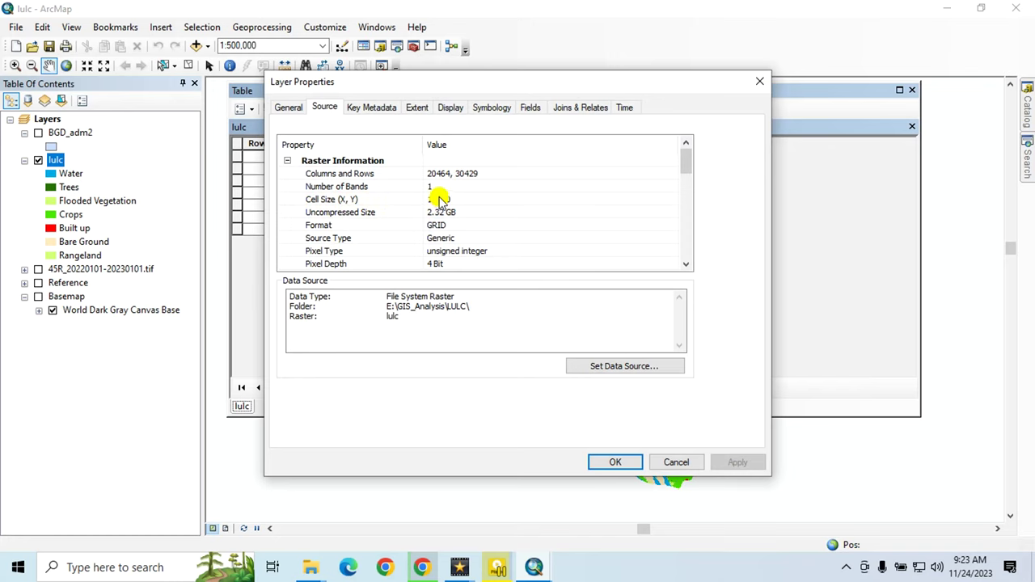
{"action": "left_click_drag", "start_coordinate": [685, 162], "coordinate": [684, 208]}
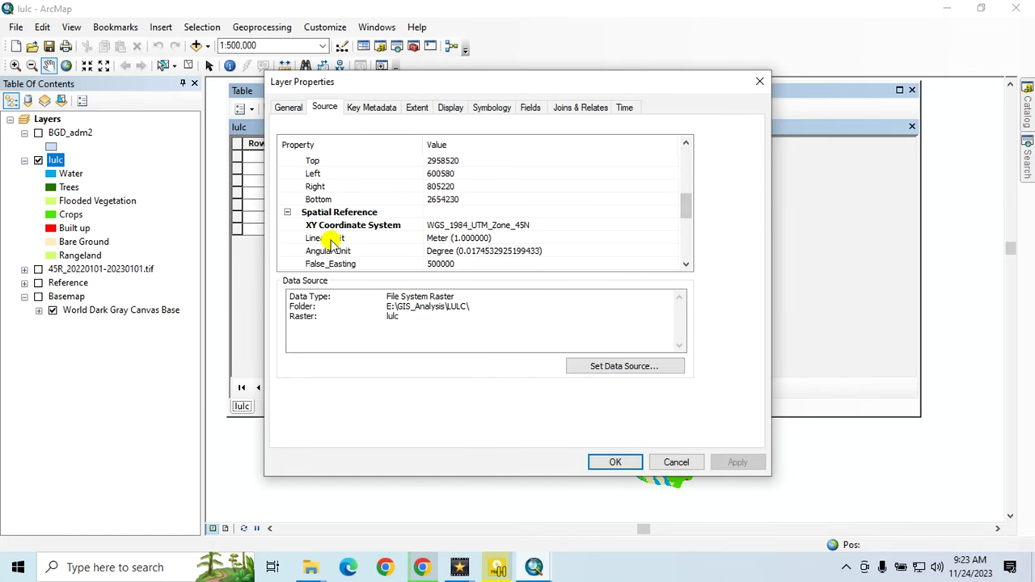
{"action": "left_click", "coordinate": [758, 78]}
{"action": "right_click", "coordinate": [390, 145]}
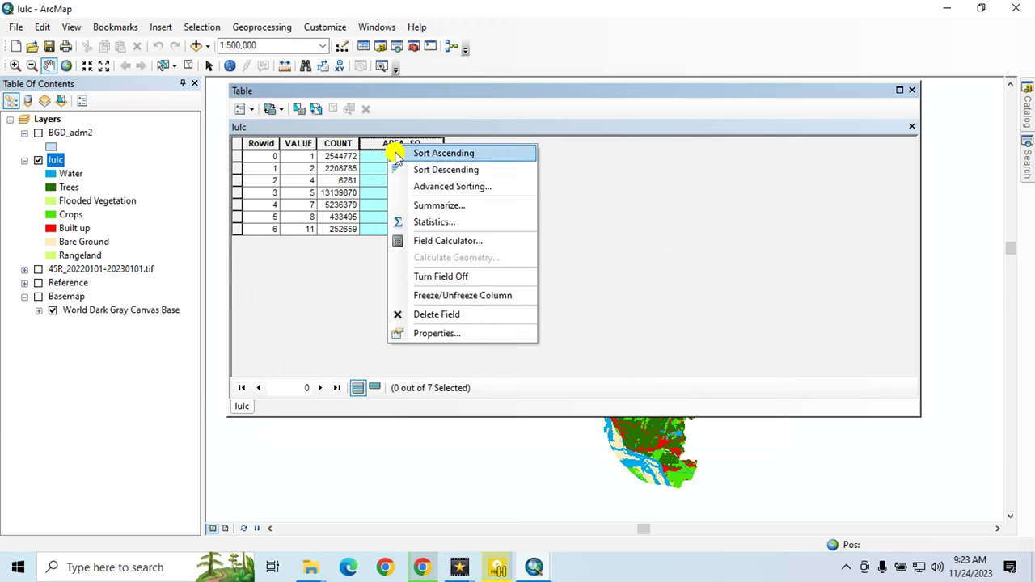
{"action": "left_click", "coordinate": [462, 242]}
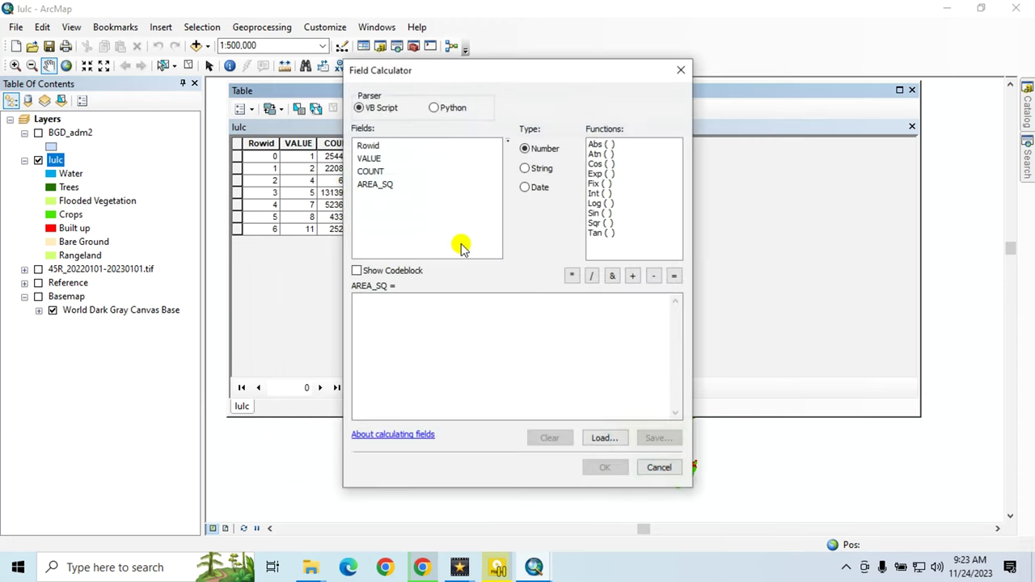
Step: Calculate AREA_SQ as ([COUNT]*10*10)/1000000 to get square kilometres
{"action": "double_click", "coordinate": [371, 170]}
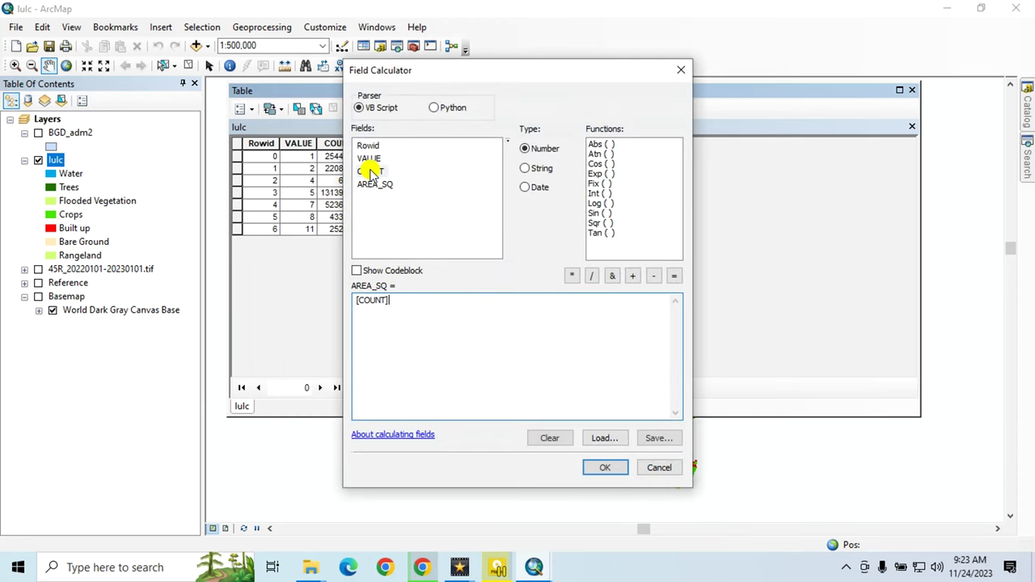
{"action": "left_click", "coordinate": [572, 275]}
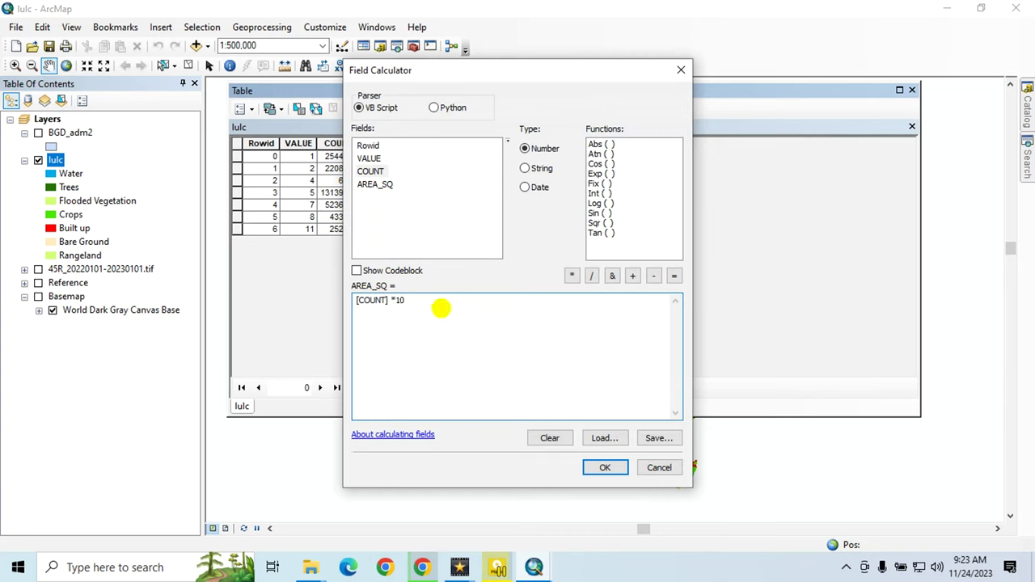
{"action": "left_click", "coordinate": [573, 277]}
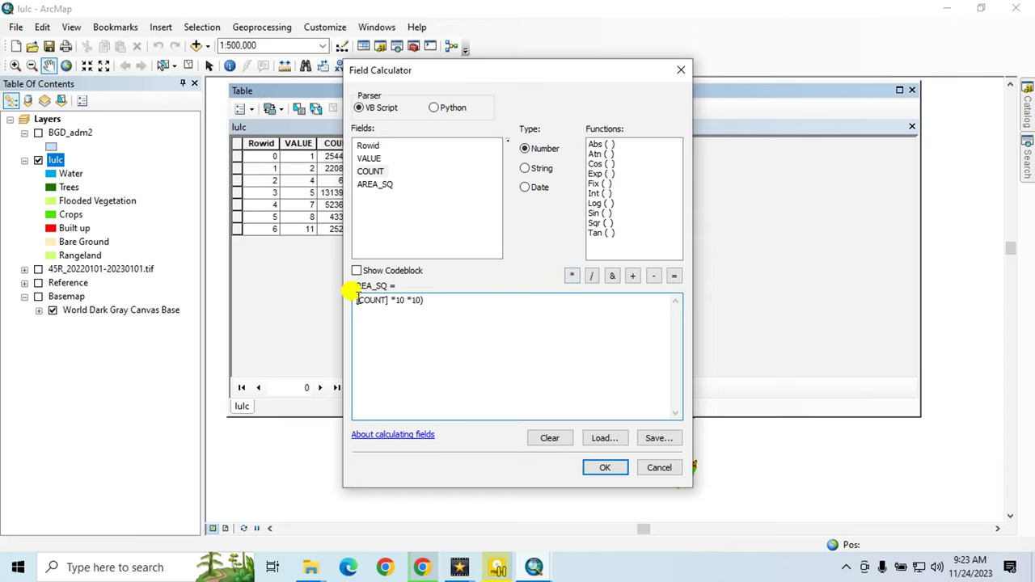
{"action": "type", "text": "("}
{"action": "left_click", "coordinate": [474, 300]}
{"action": "type", "text": "/1000000"}
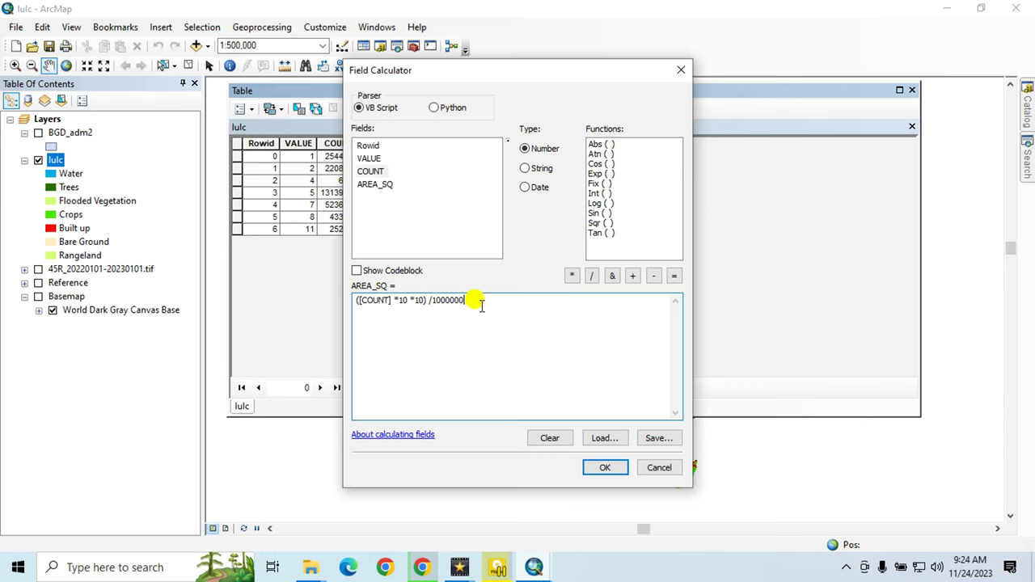
{"action": "left_click_drag", "start_coordinate": [474, 300], "coordinate": [248, 281]}
{"action": "left_click", "coordinate": [596, 398]}
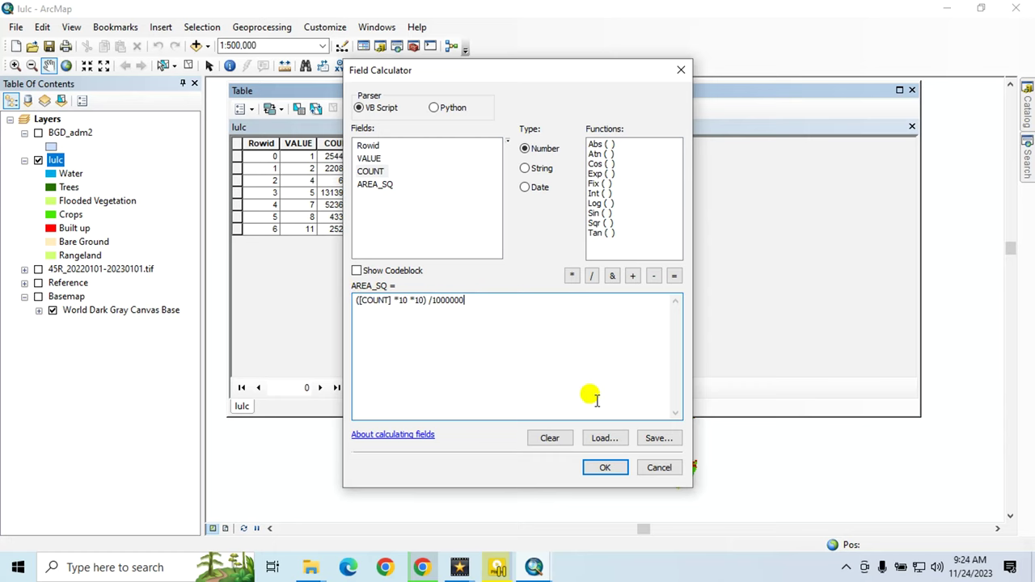
{"action": "left_click", "coordinate": [603, 468]}
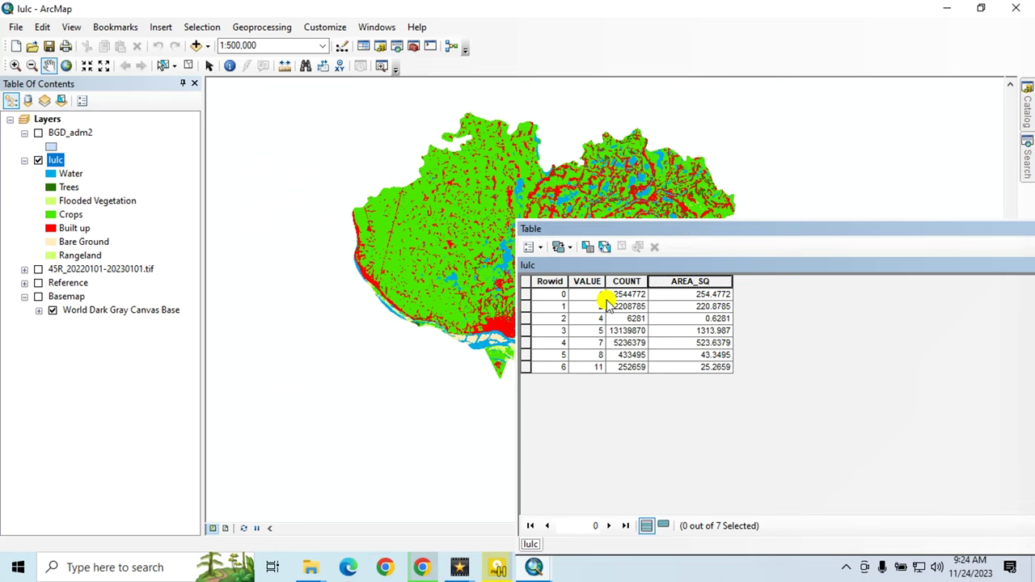
Step: Highlight the Water class row (254.4772 km²) and move the table aside to view the map
{"action": "left_click", "coordinate": [527, 295]}
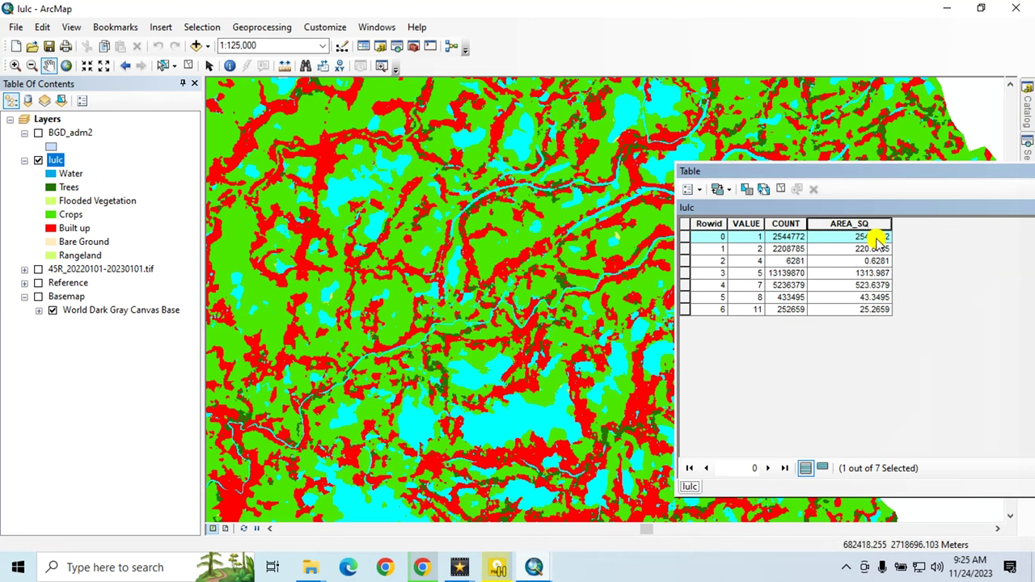
{"action": "left_click_drag", "start_coordinate": [835, 176], "coordinate": [530, 166]}
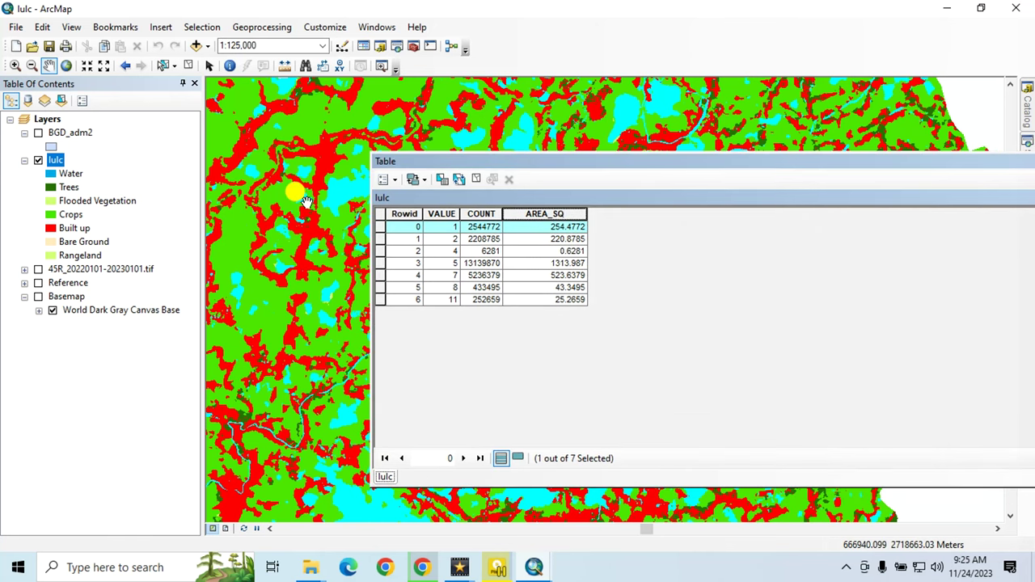